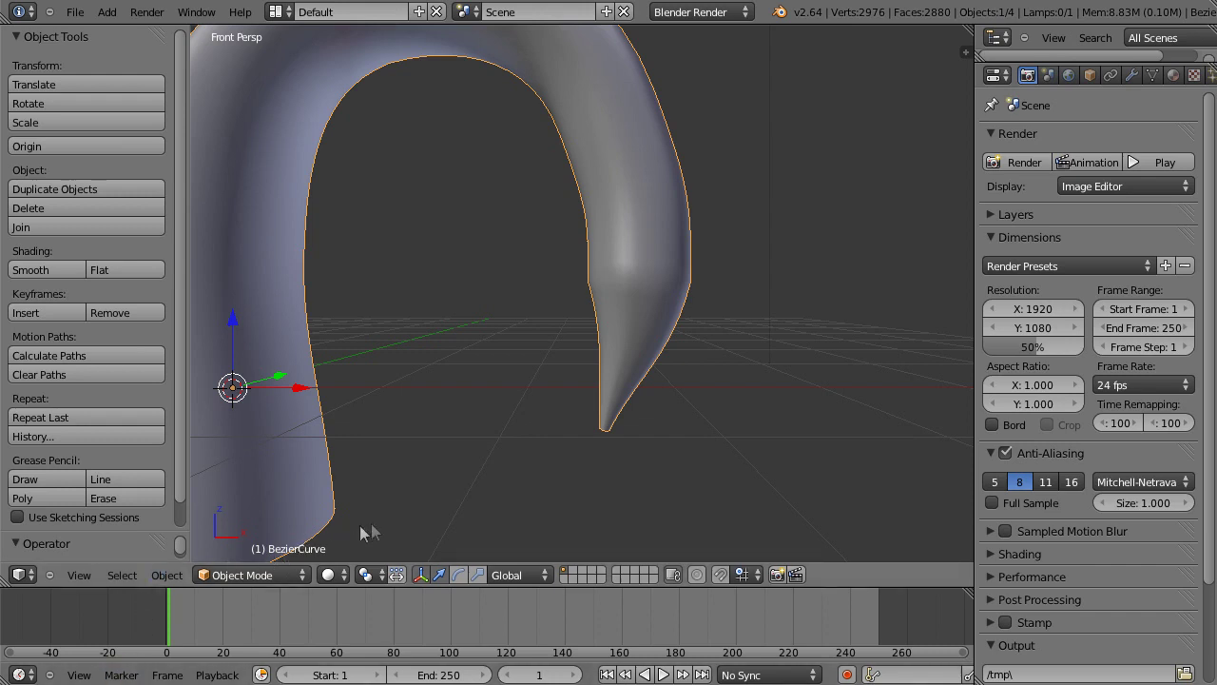
Display the curved tapered mesh as wireframe and add a Multiresolution modifier to it.
key("z")
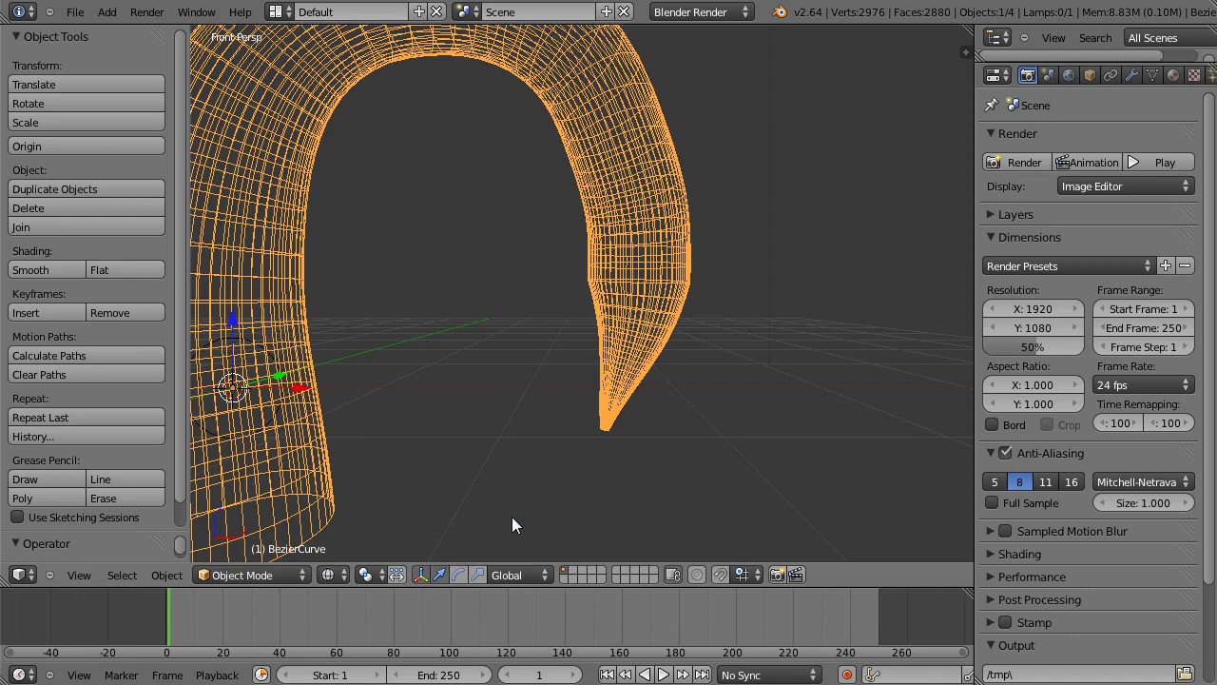
scroll(511, 526, "down", 1)
scroll(512, 518, "down", 1)
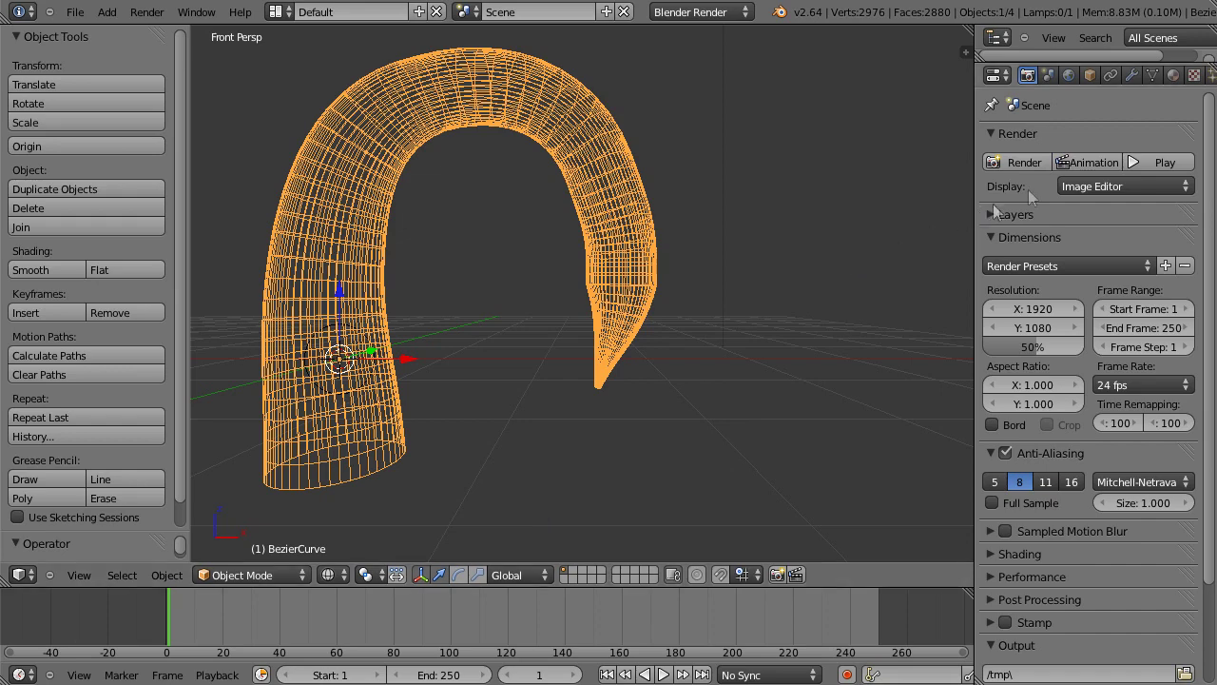
left_click(1132, 75)
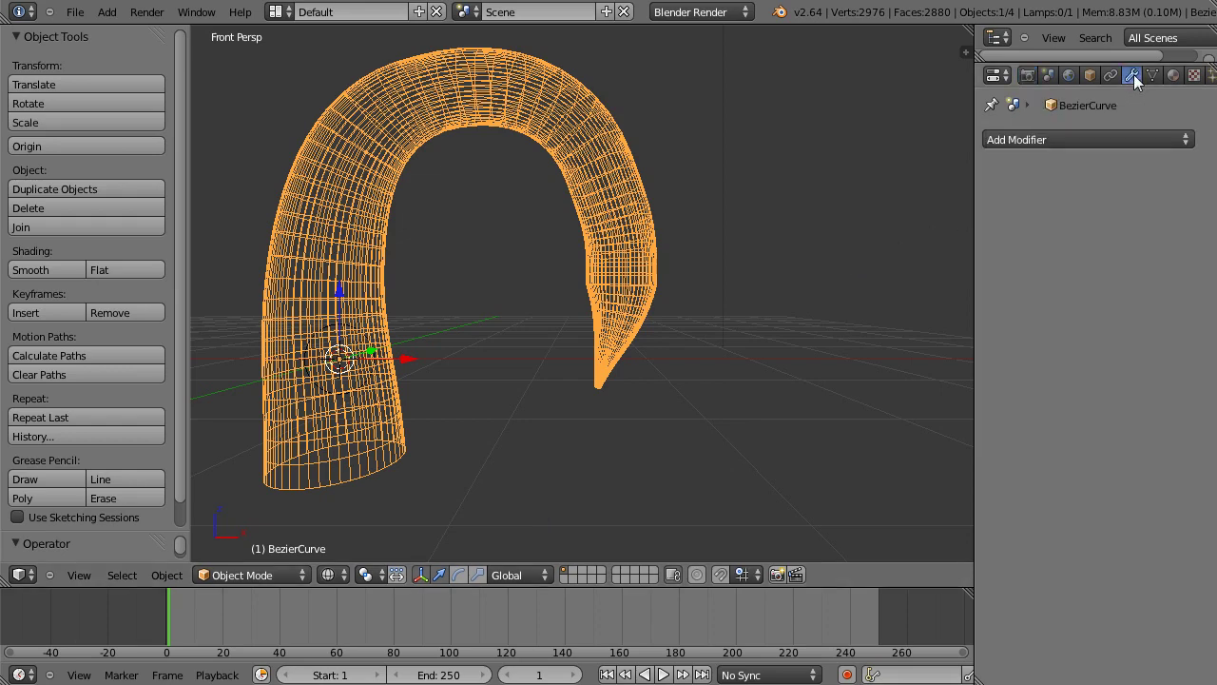
left_click(1085, 139)
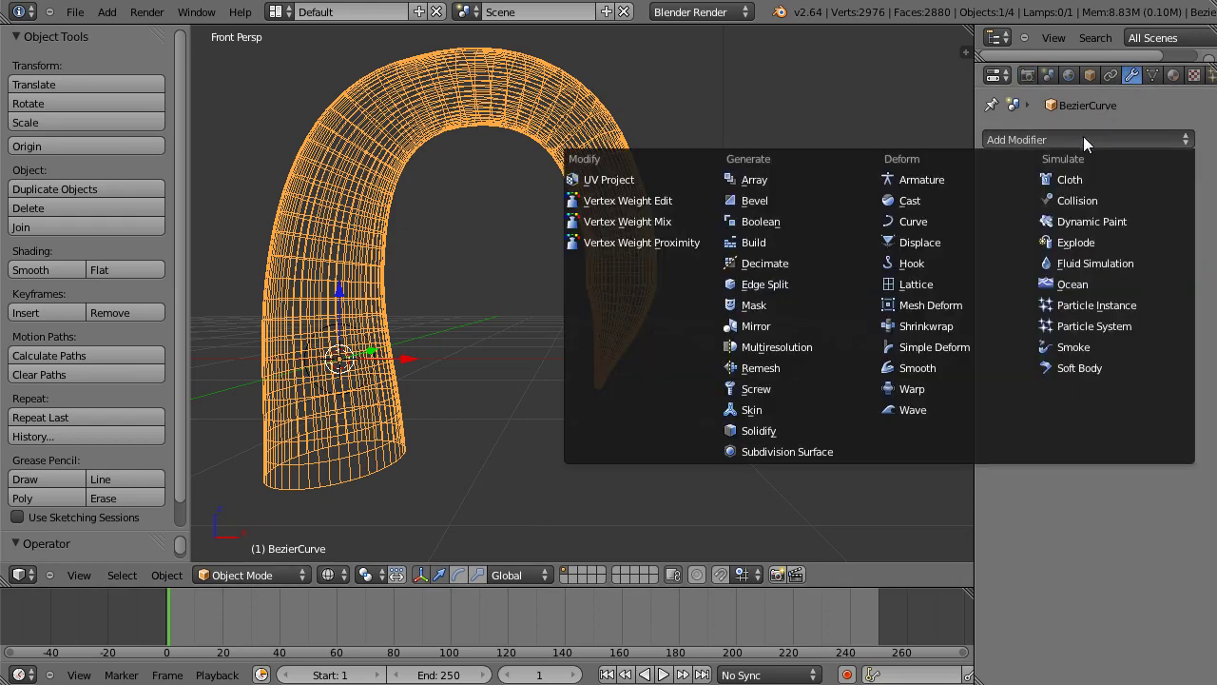
left_click(776, 345)
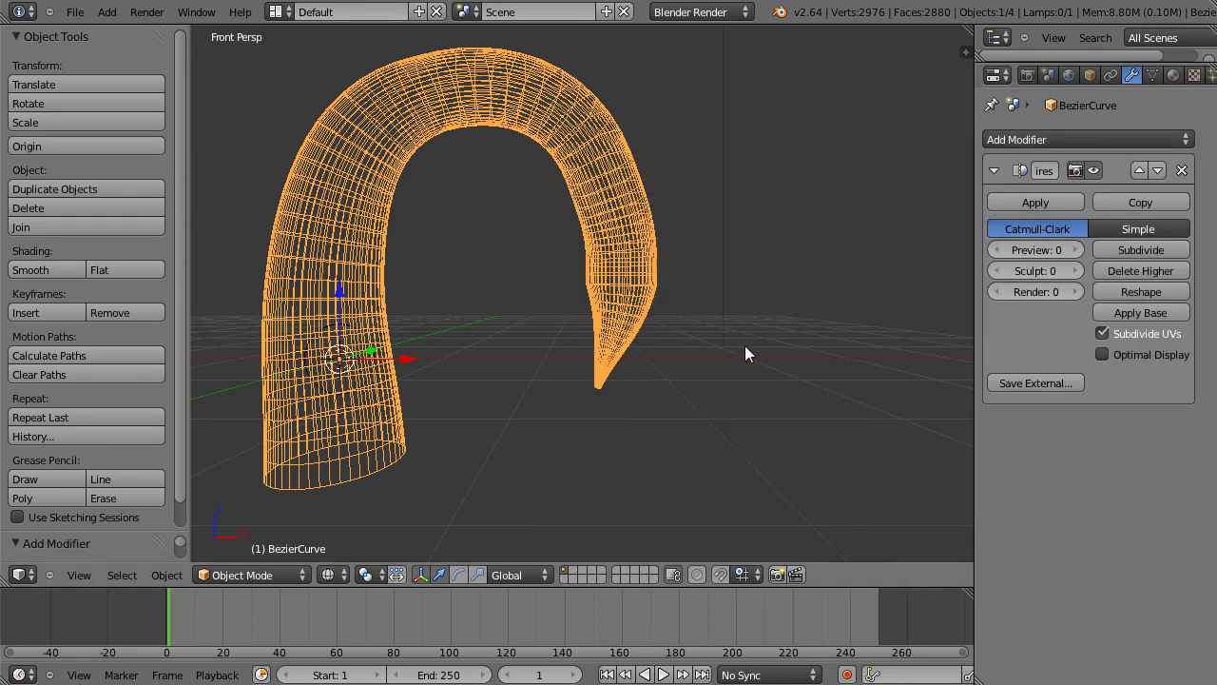
Subdivide the mesh four times with the Multiresolution modifier and return to solid shading.
left_click(1145, 248)
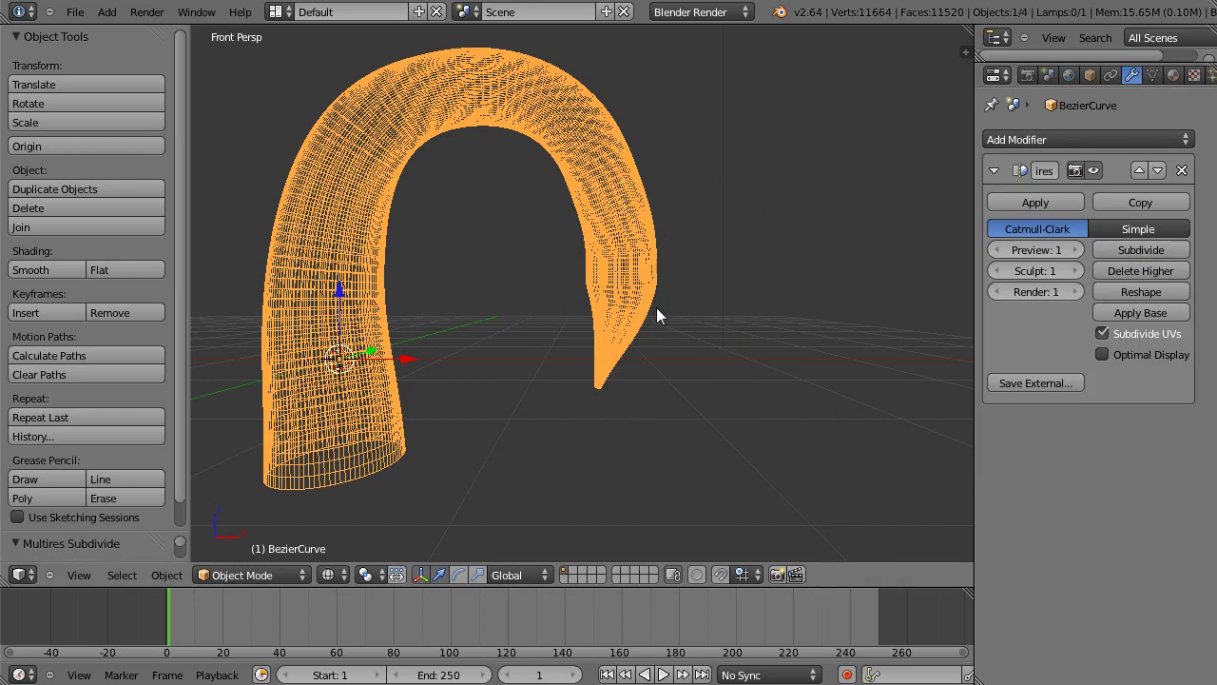
left_click(1145, 248)
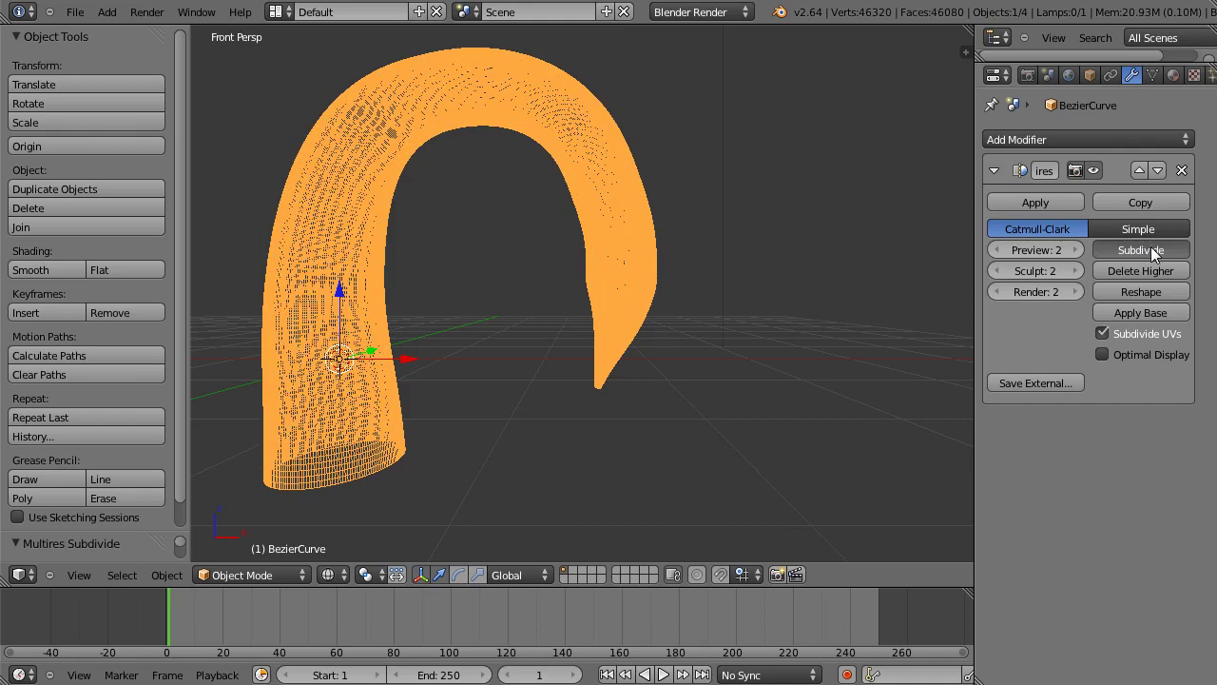
left_click(1152, 250)
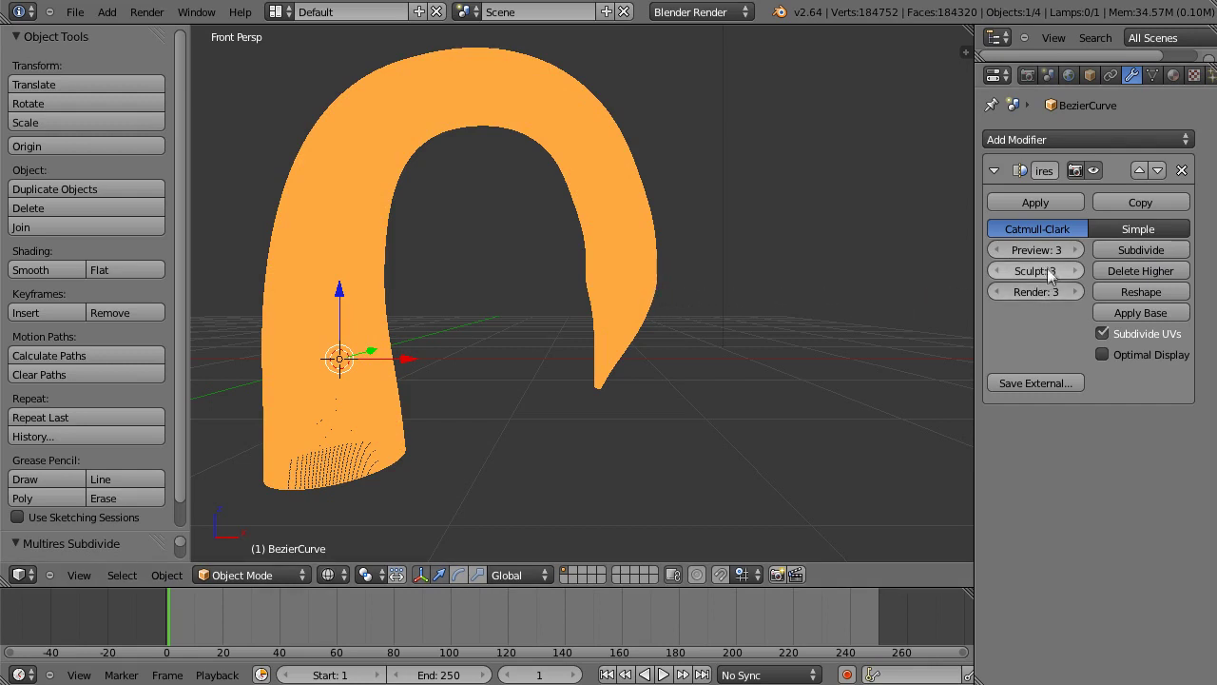
left_click(1137, 253)
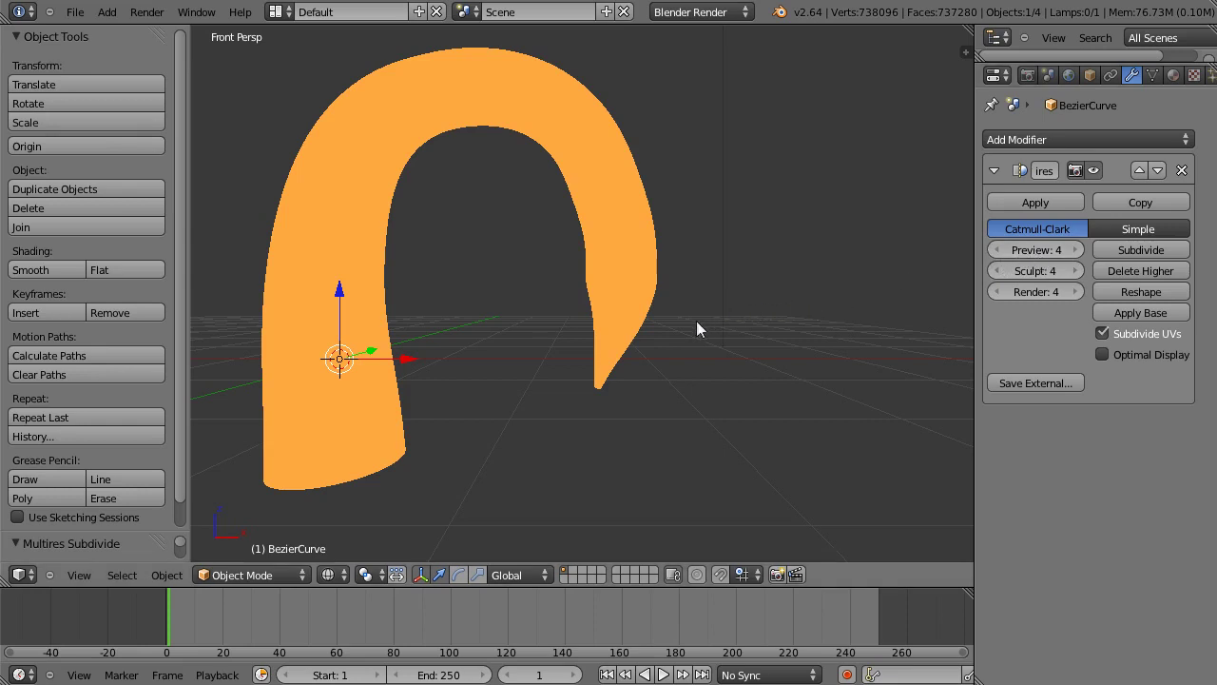
key("z")
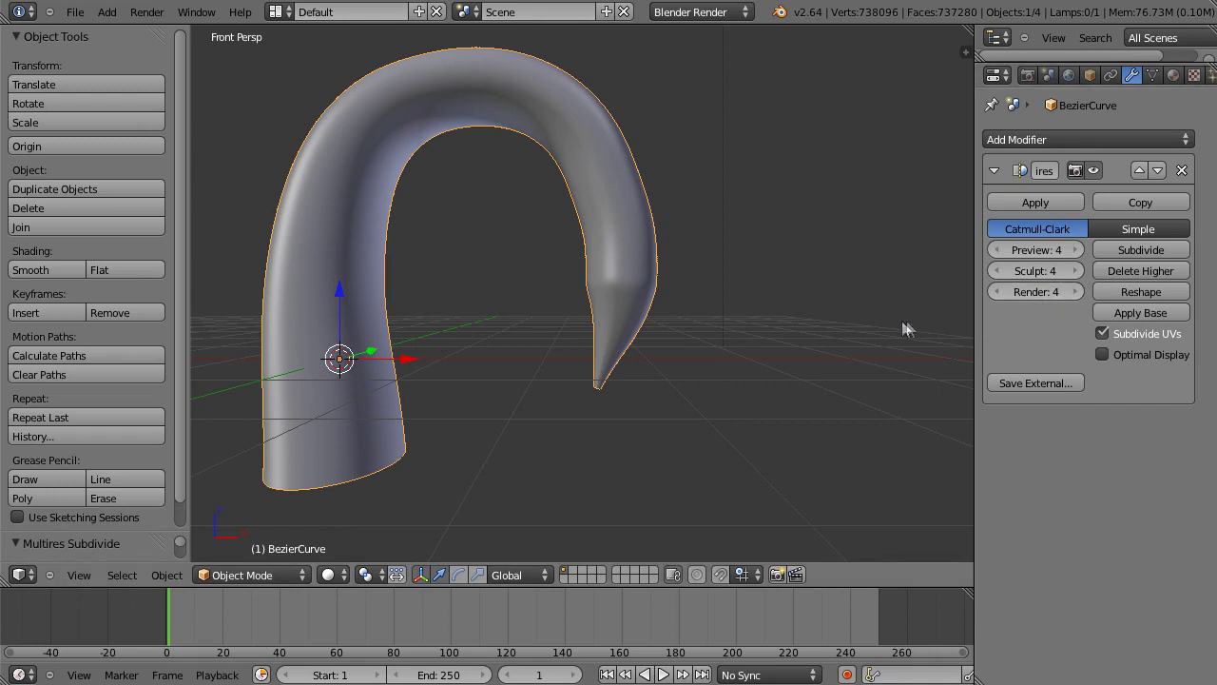
Reduce the Multiresolution modifier's Preview and Render levels to 2, leaving Sculpt at 4.
left_click(995, 250)
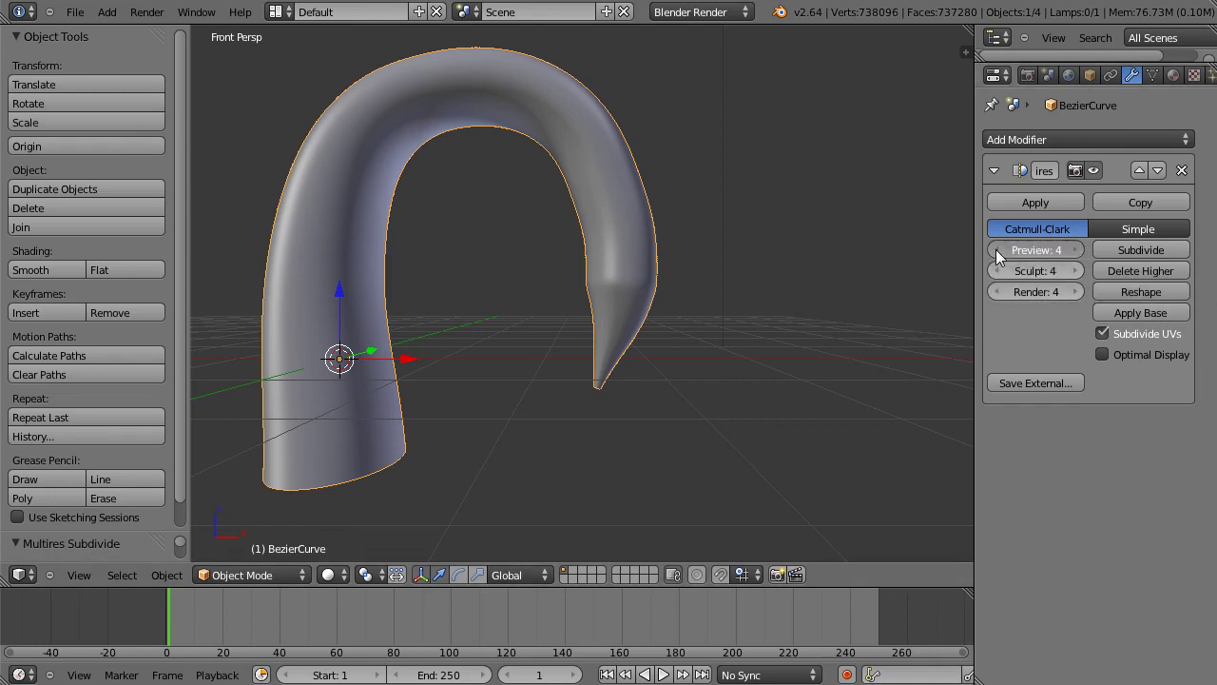
left_click(995, 251)
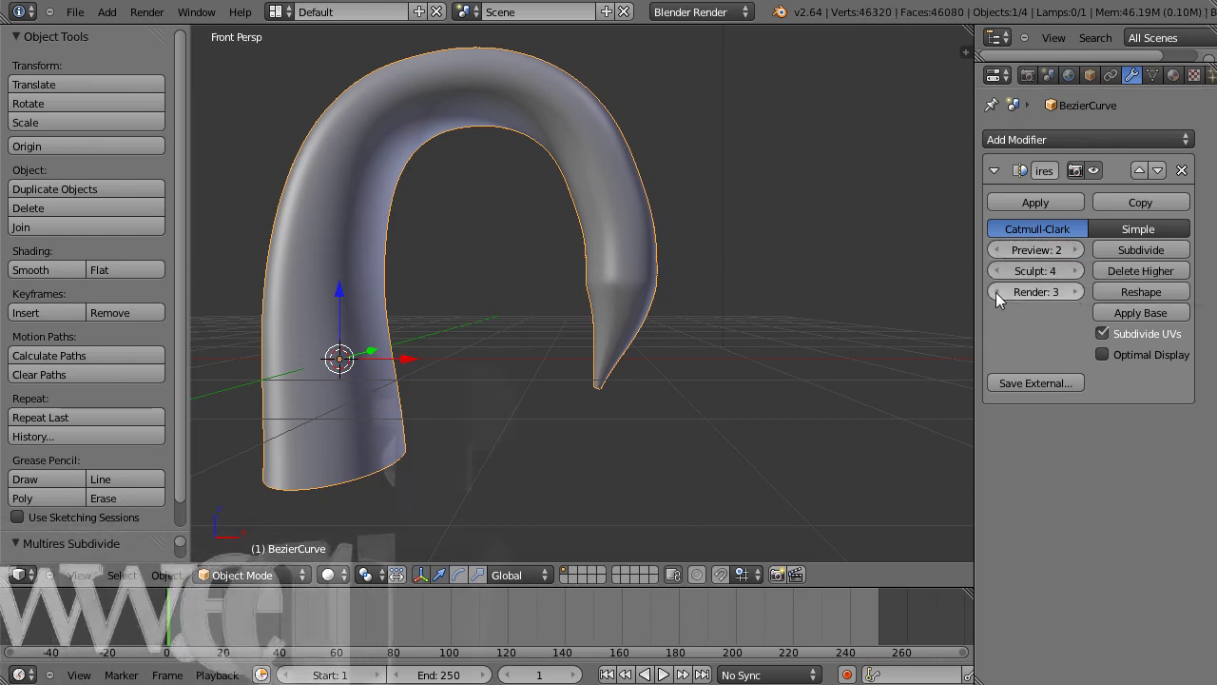
left_click(997, 291)
left_click(997, 292)
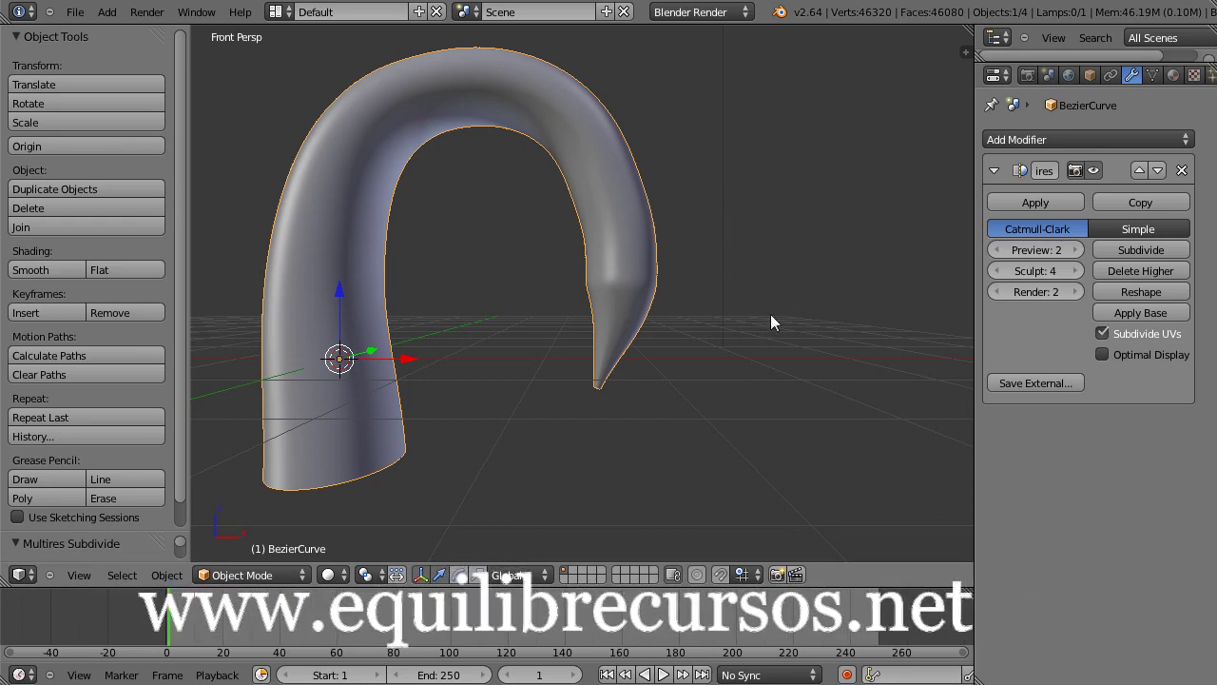
Enable Only Render in the 3D view's display settings to hide the grid and selection outline.
key("n")
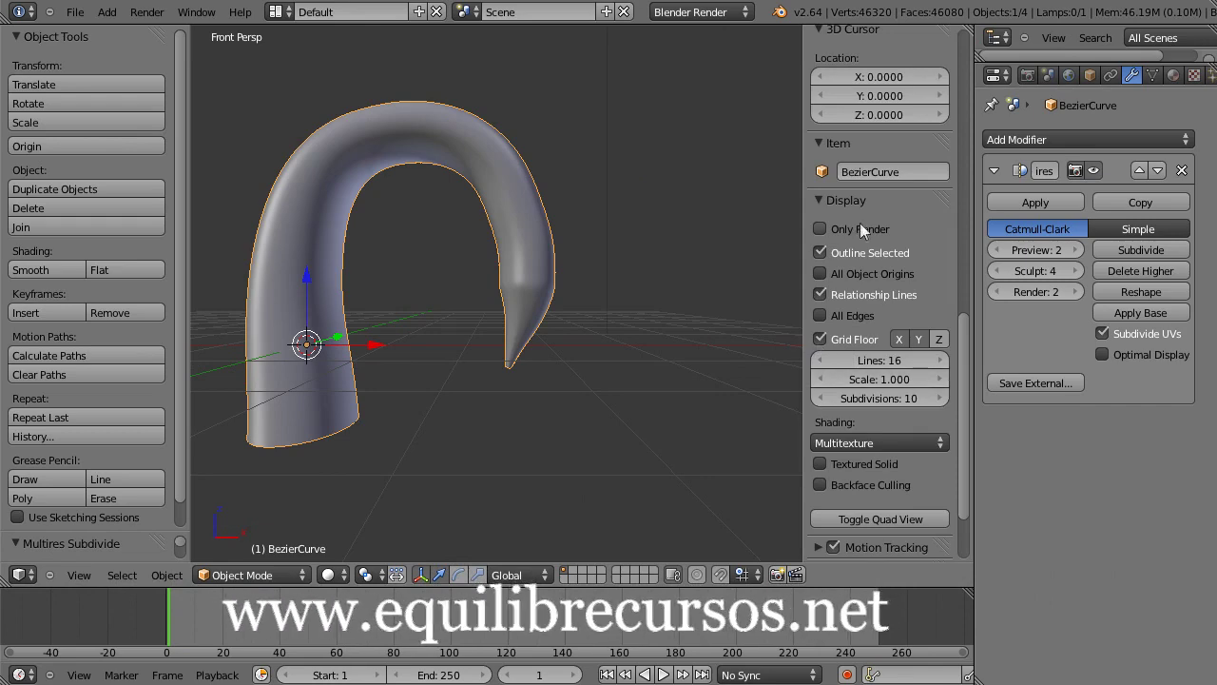
scroll(881, 296, "up", 3)
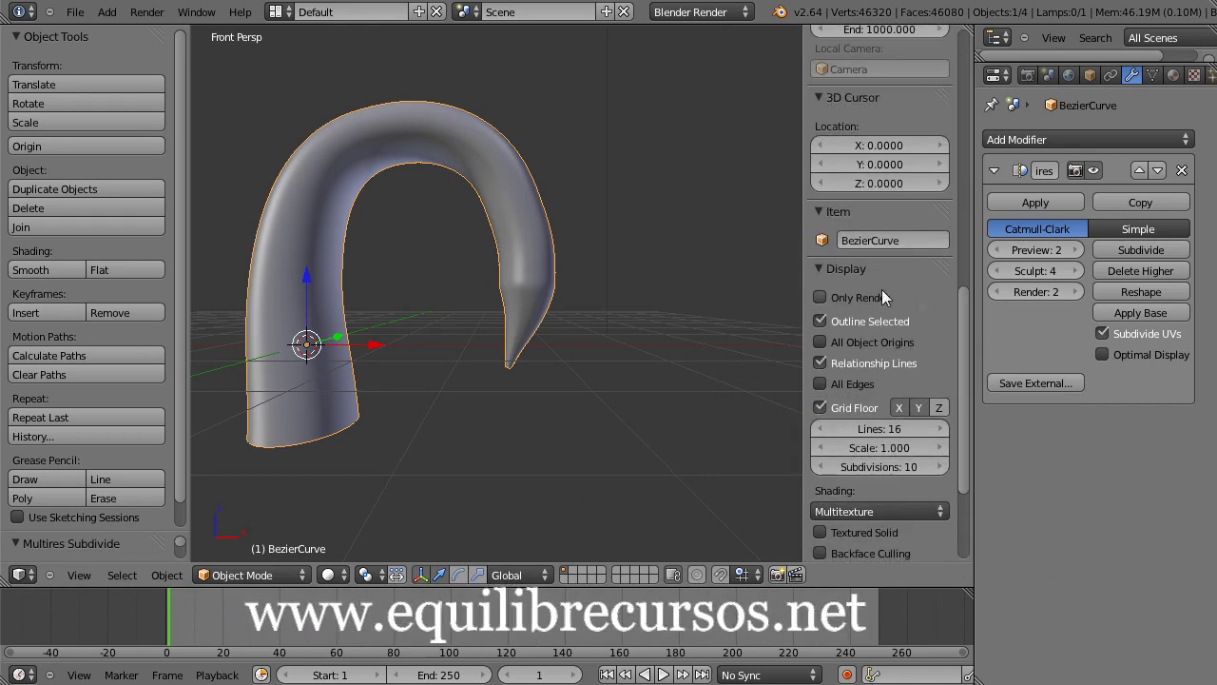
left_click(820, 296)
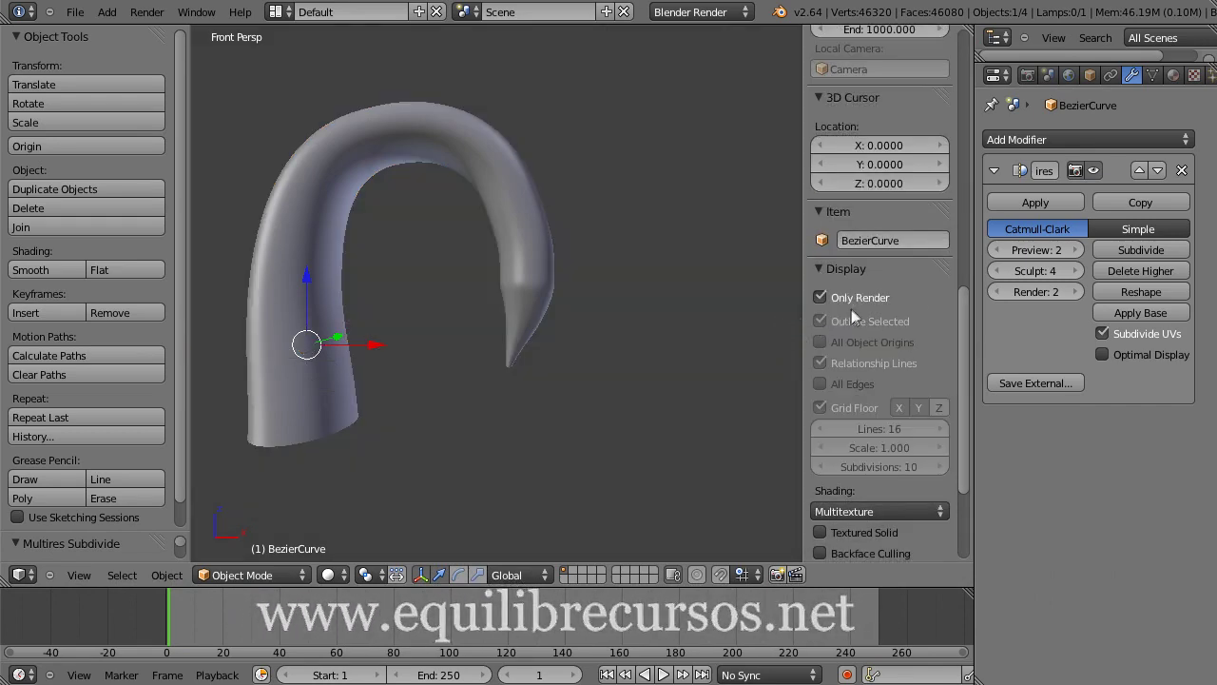
key("n")
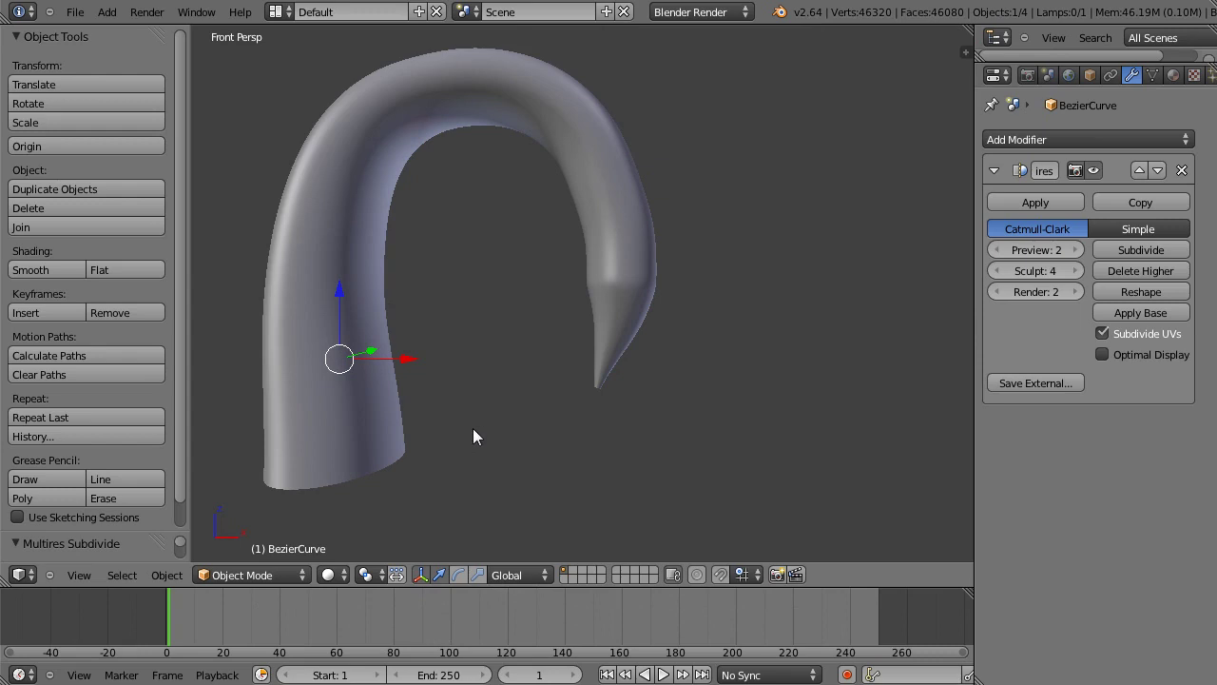
Switch the curved mesh from Object Mode to Sculpt Mode, ready for work on its pointed tip.
left_click(297, 575)
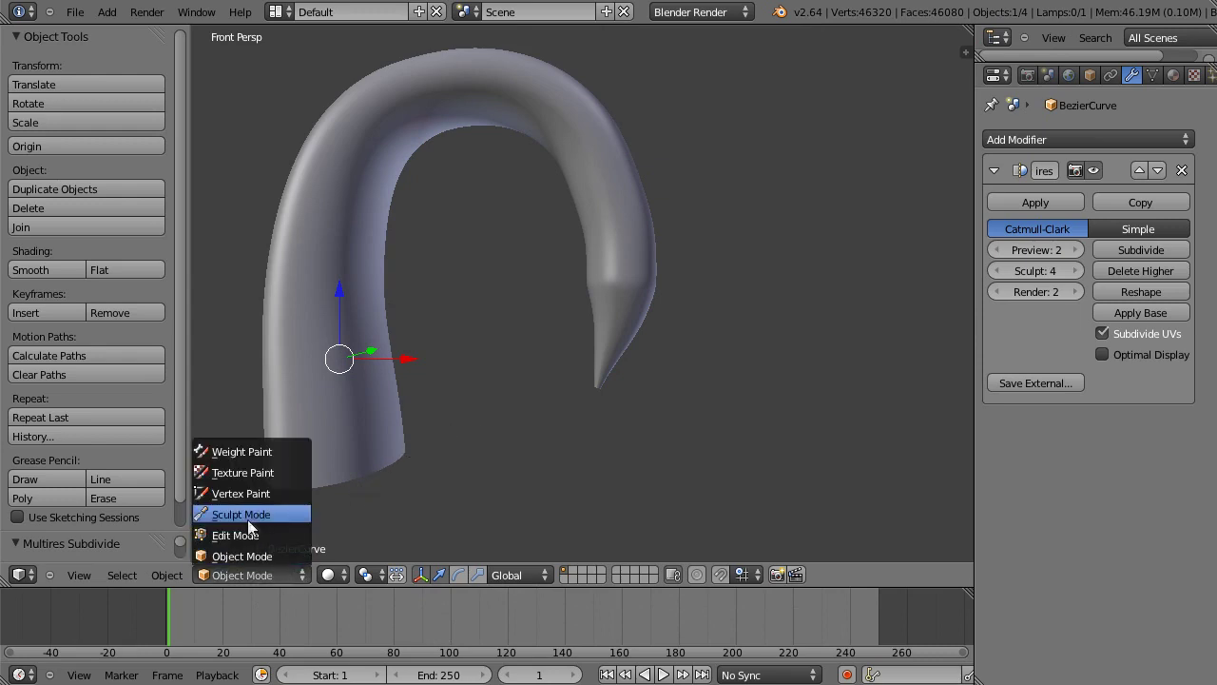
left_click(257, 515)
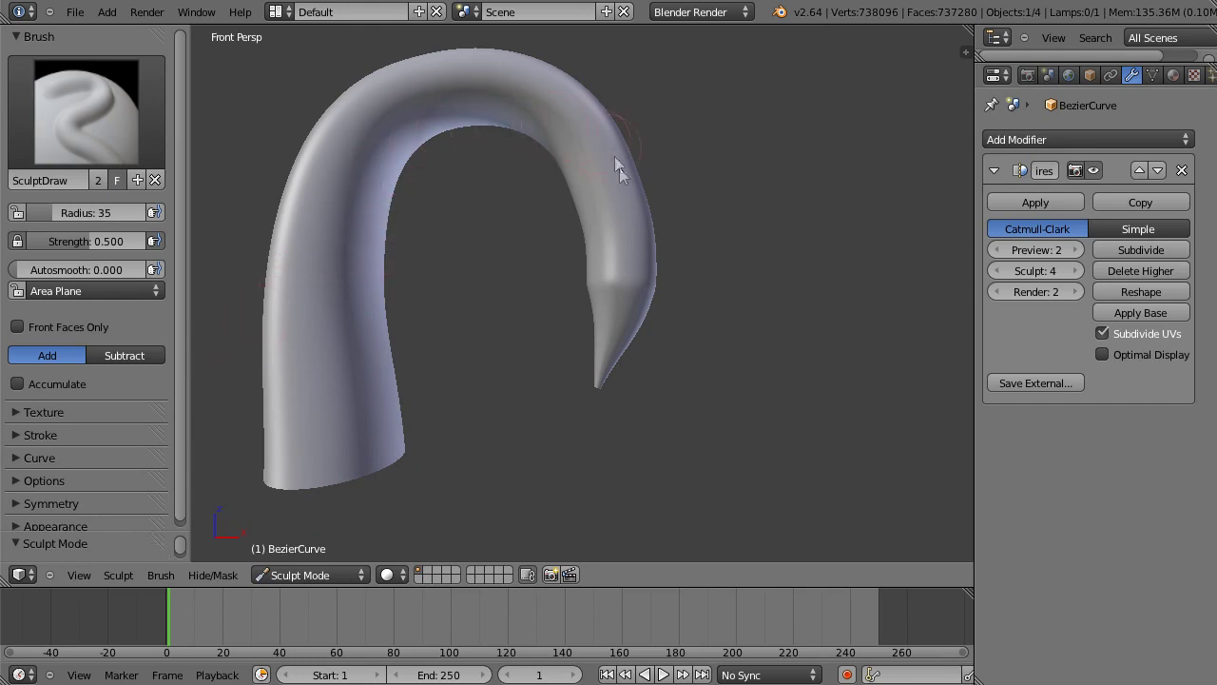
middle_click_drag(610, 284, 649, 360)
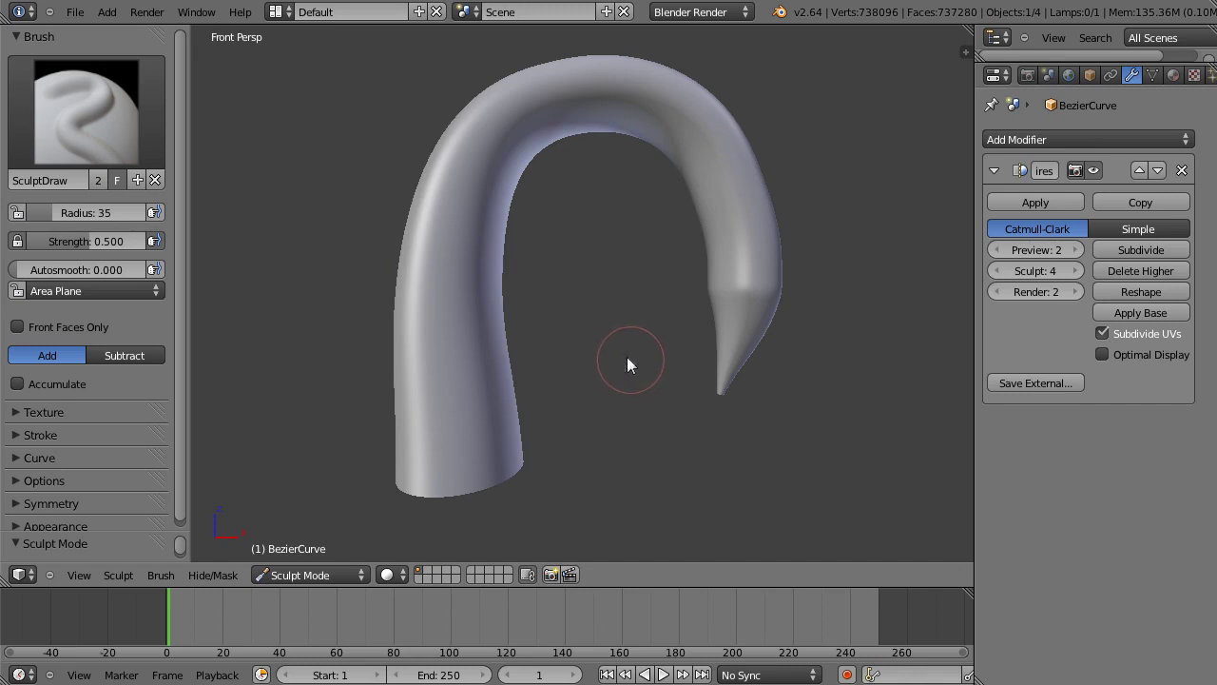
middle_click_drag(625, 339, 615, 424, "shift")
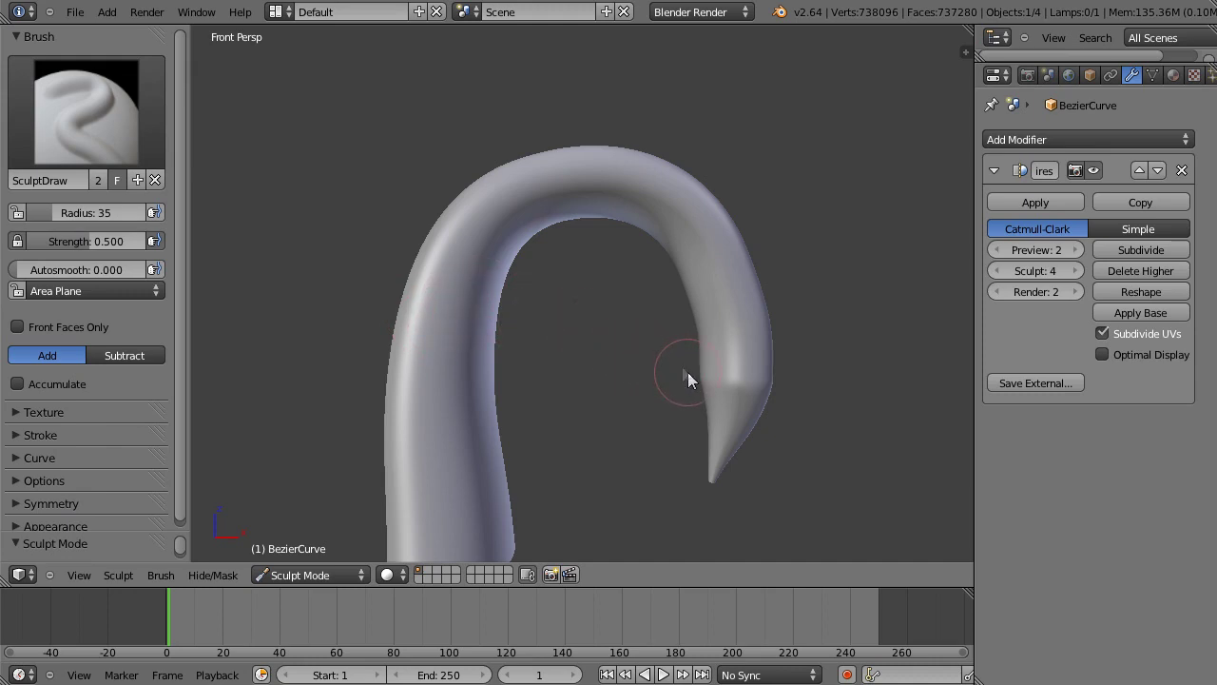
middle_click_drag(687, 371, 656, 406)
scroll(656, 406, "up", 5)
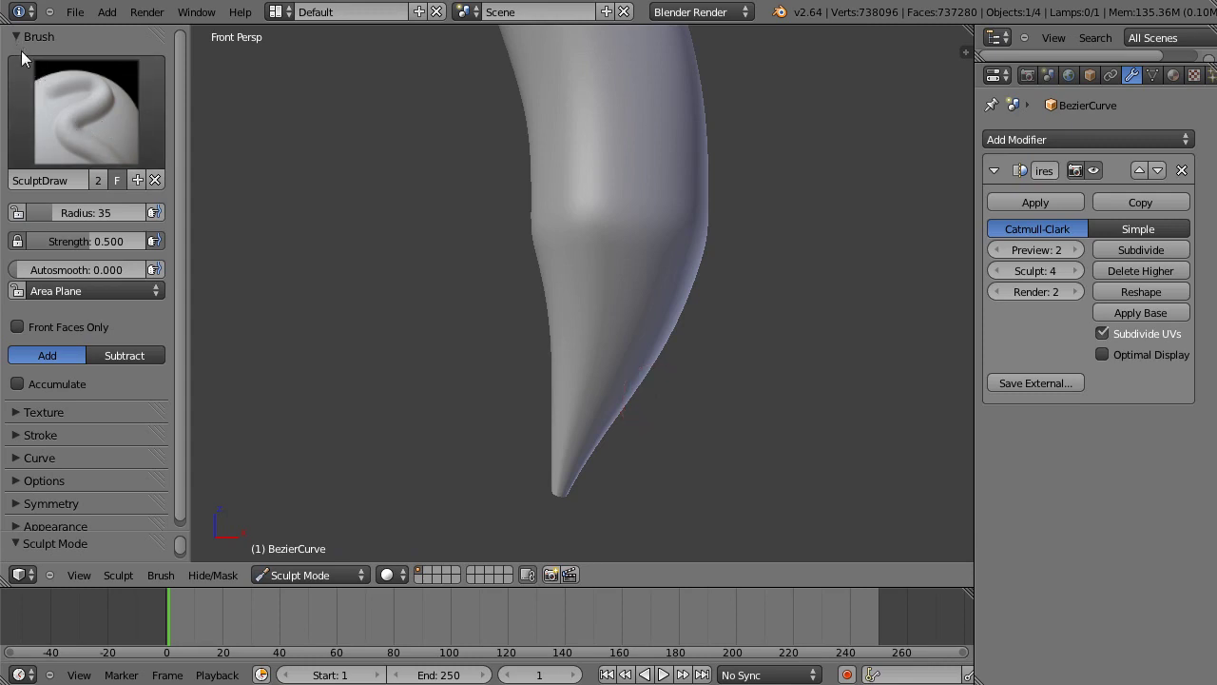
Browse the sculpt brushes, keep SculptDraw, and try brush radii of 114 and 47.
left_click(82, 144)
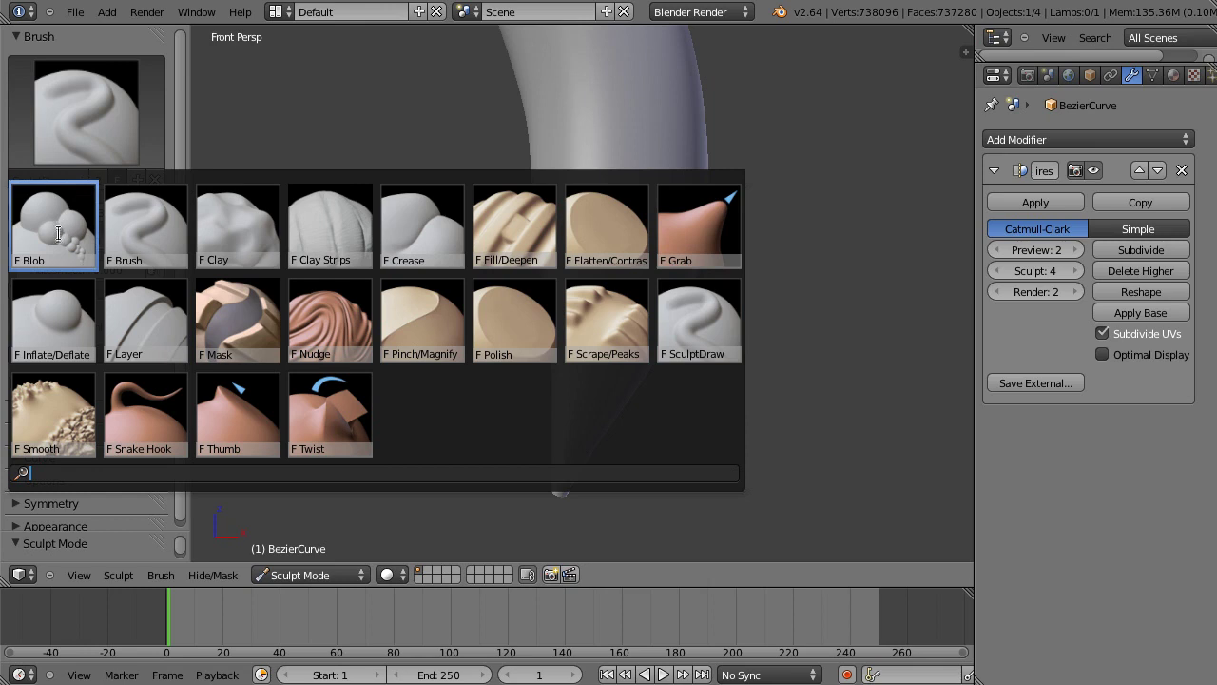
left_click(89, 114)
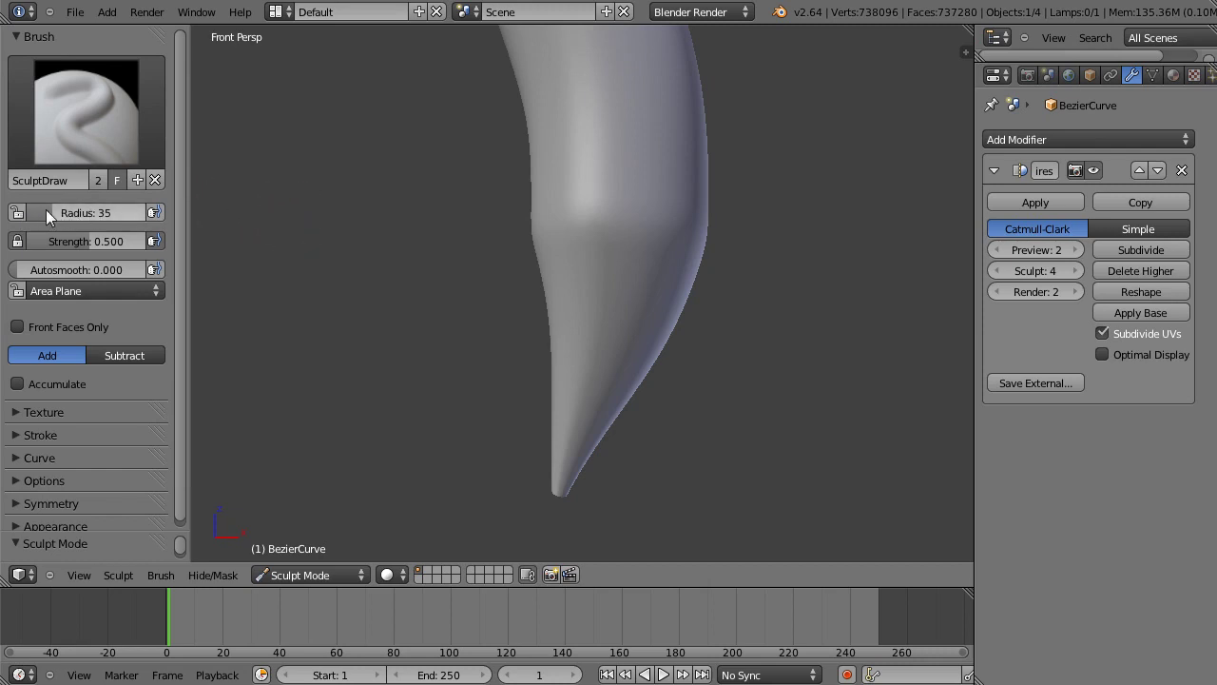
left_click_drag(46, 211, 61, 218)
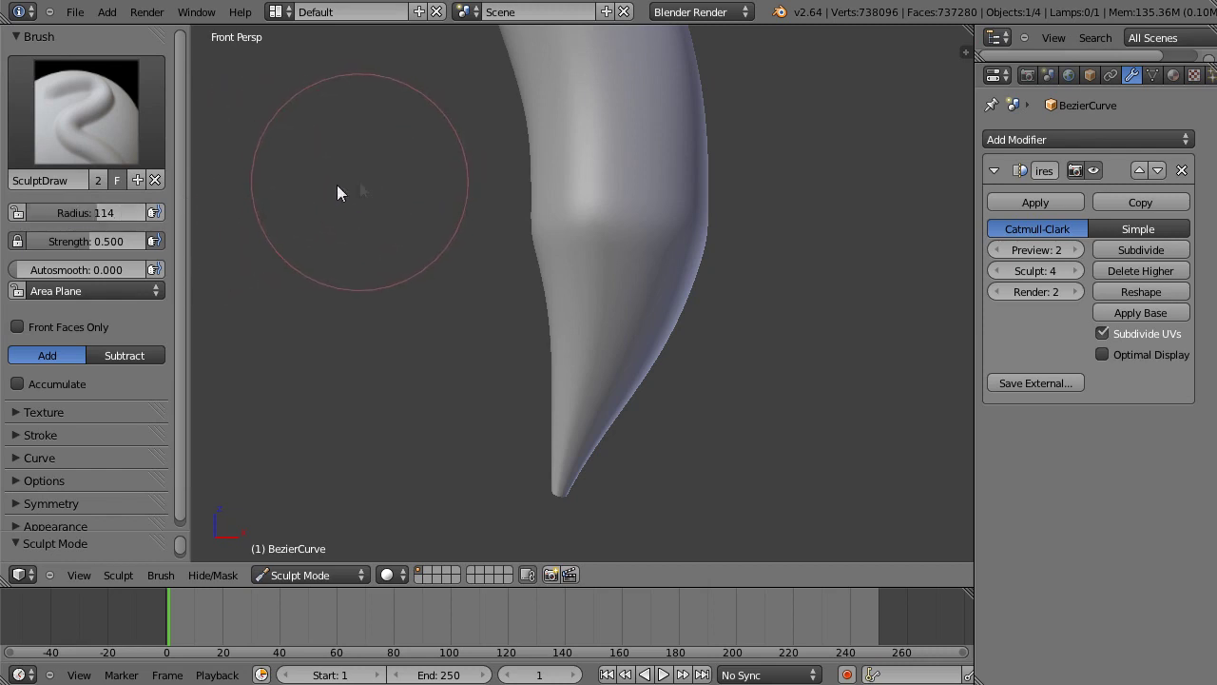
left_click_drag(102, 213, 63, 214)
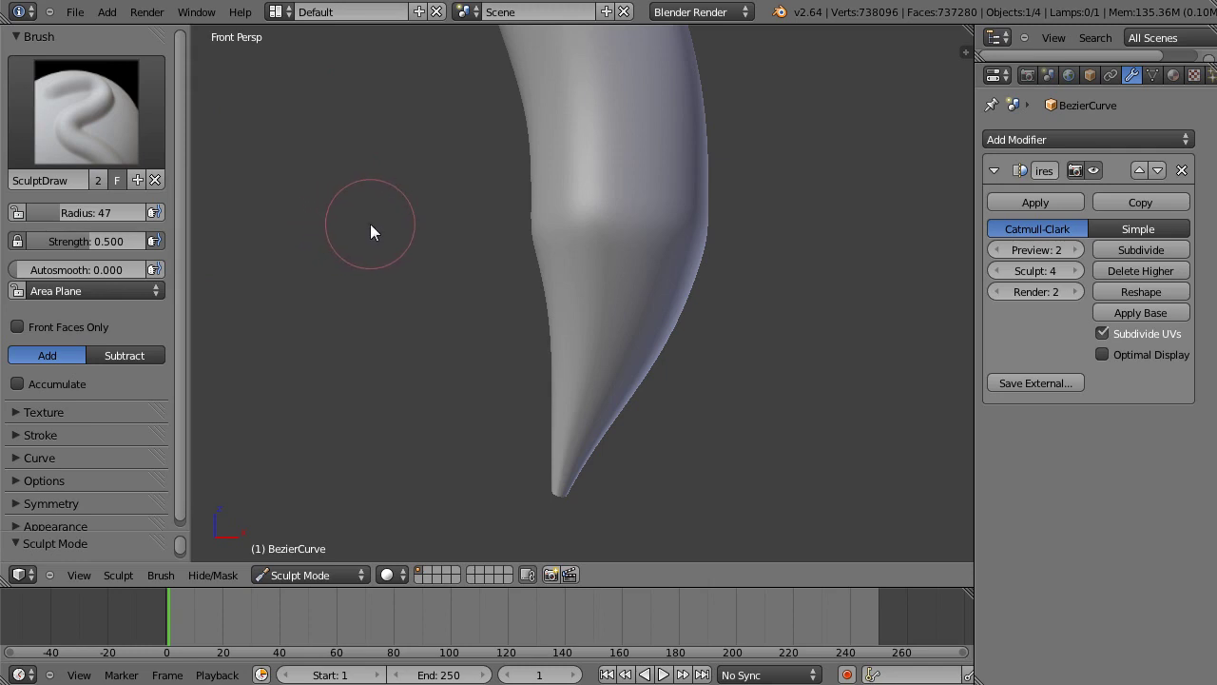
Resize the SculptDraw brush interactively in the viewport, trying a radius of 141 and finishing at 48.
key("f")
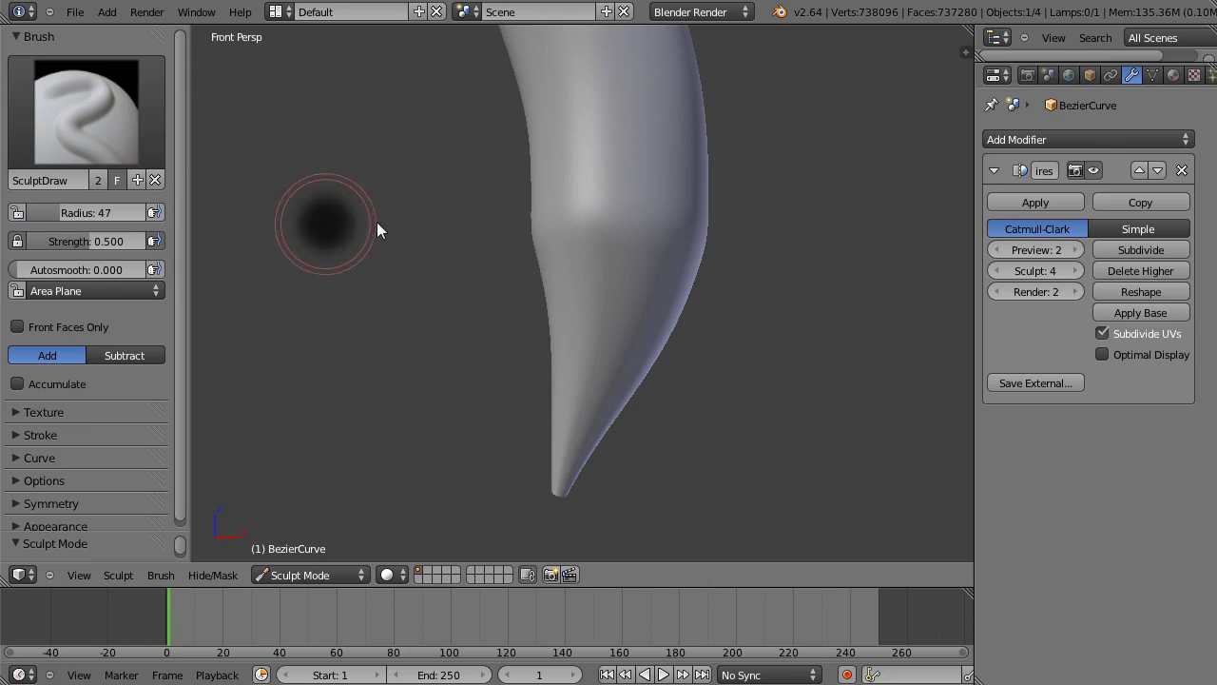
left_click(459, 228)
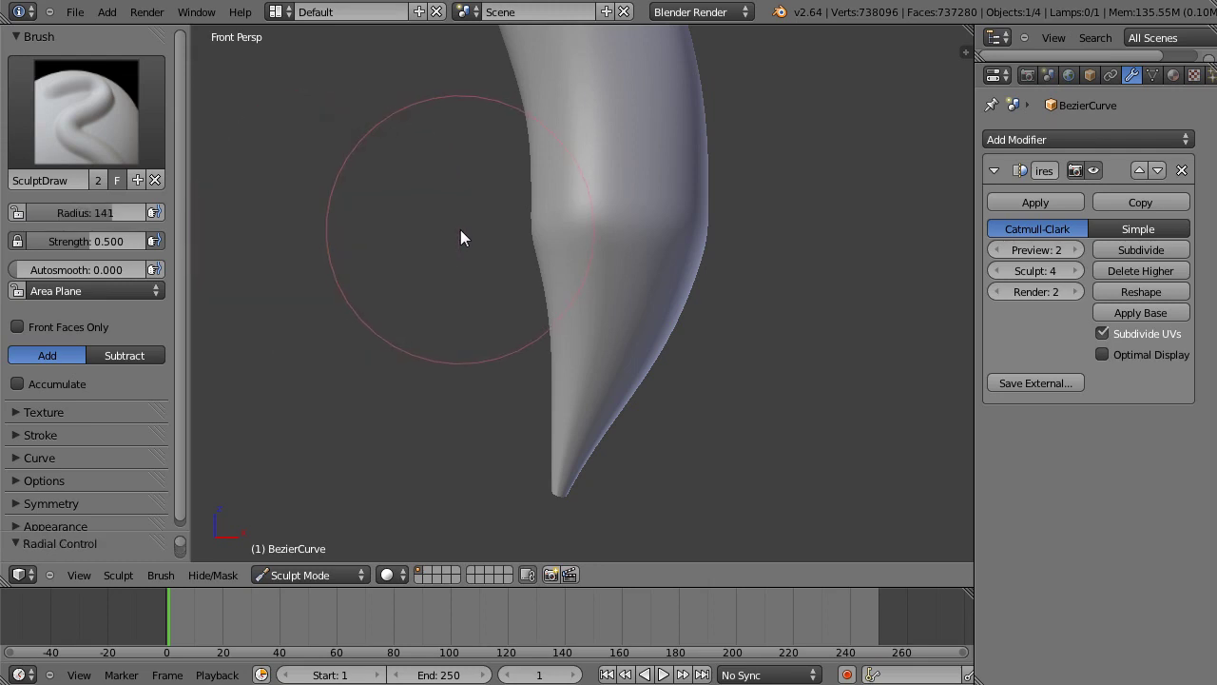
key("shift+f")
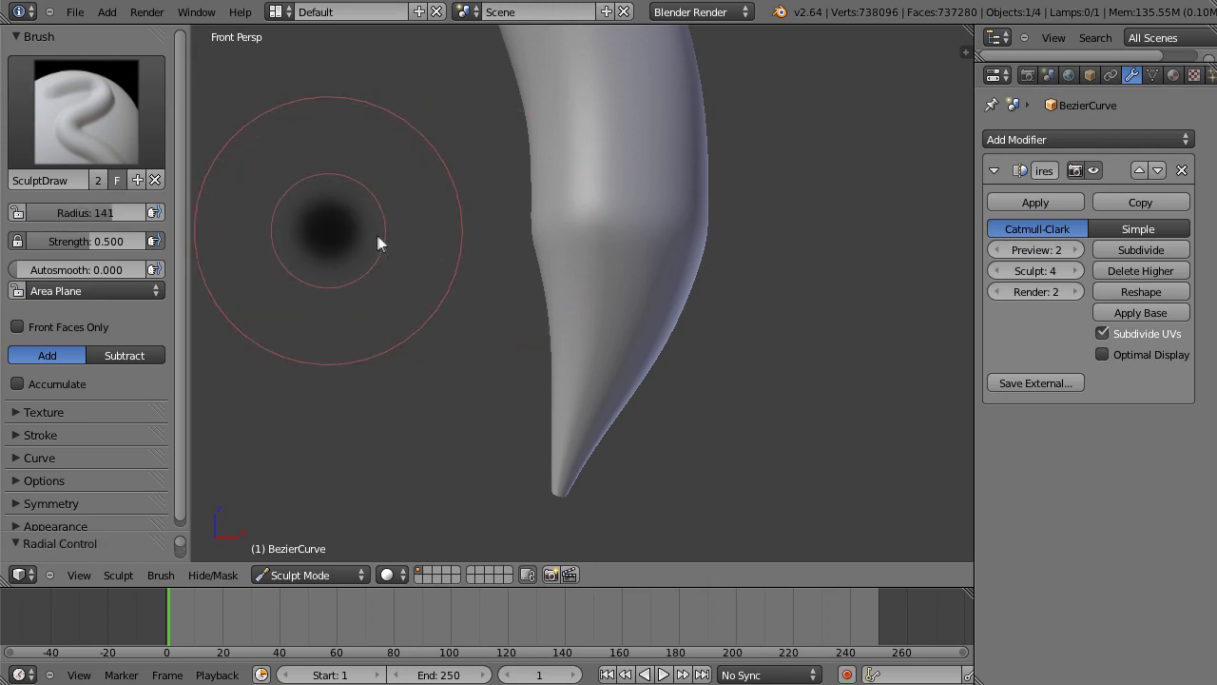
left_click(373, 239)
key("f")
left_click(373, 242)
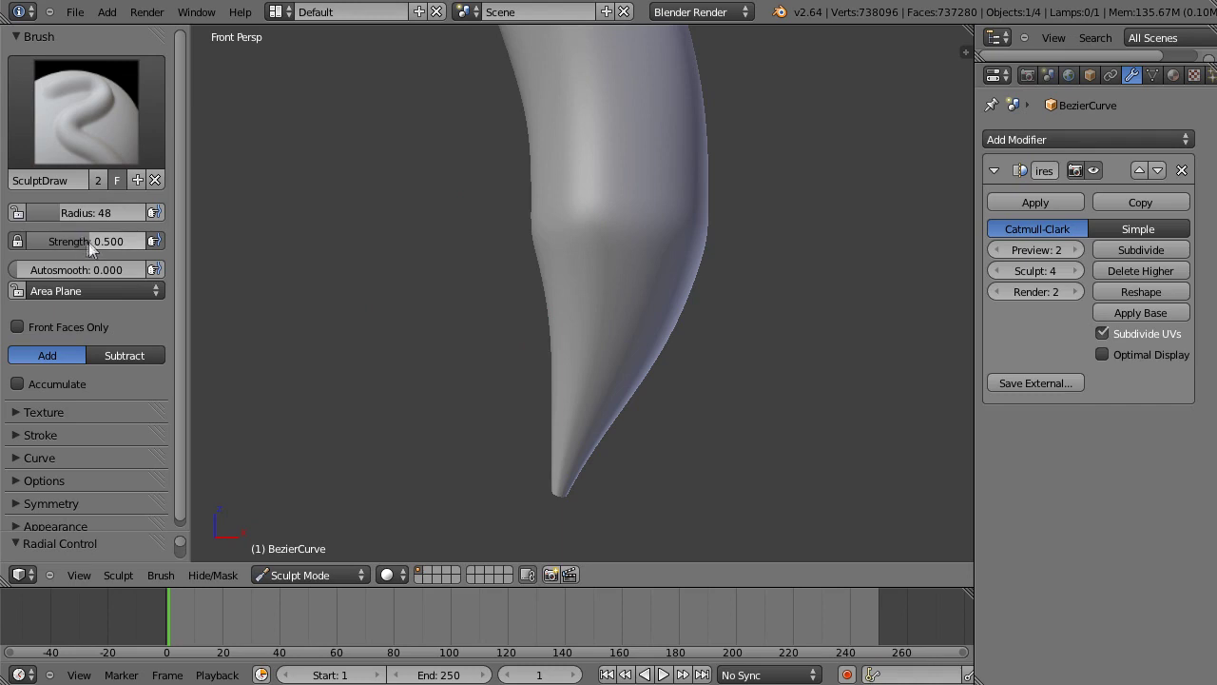
Adjust the SculptDraw brush strength, finishing at 0.775.
left_click_drag(84, 240, 92, 241)
left_click_drag(82, 250, 73, 241)
key("f")
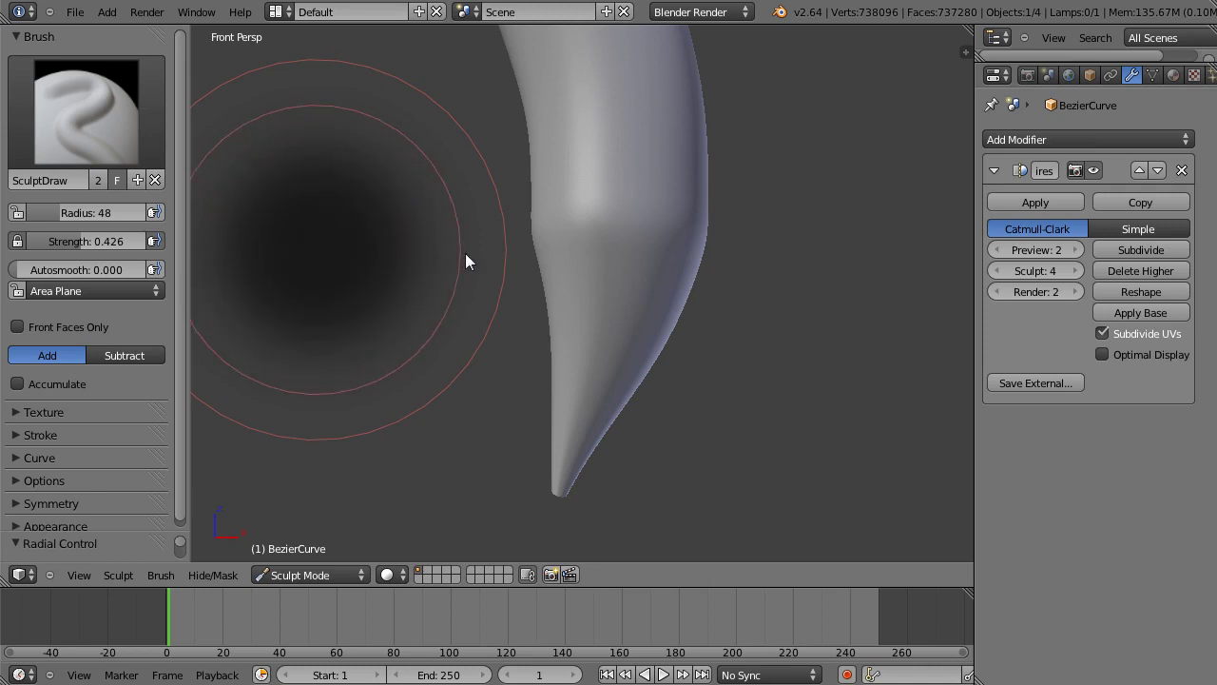
left_click(359, 246)
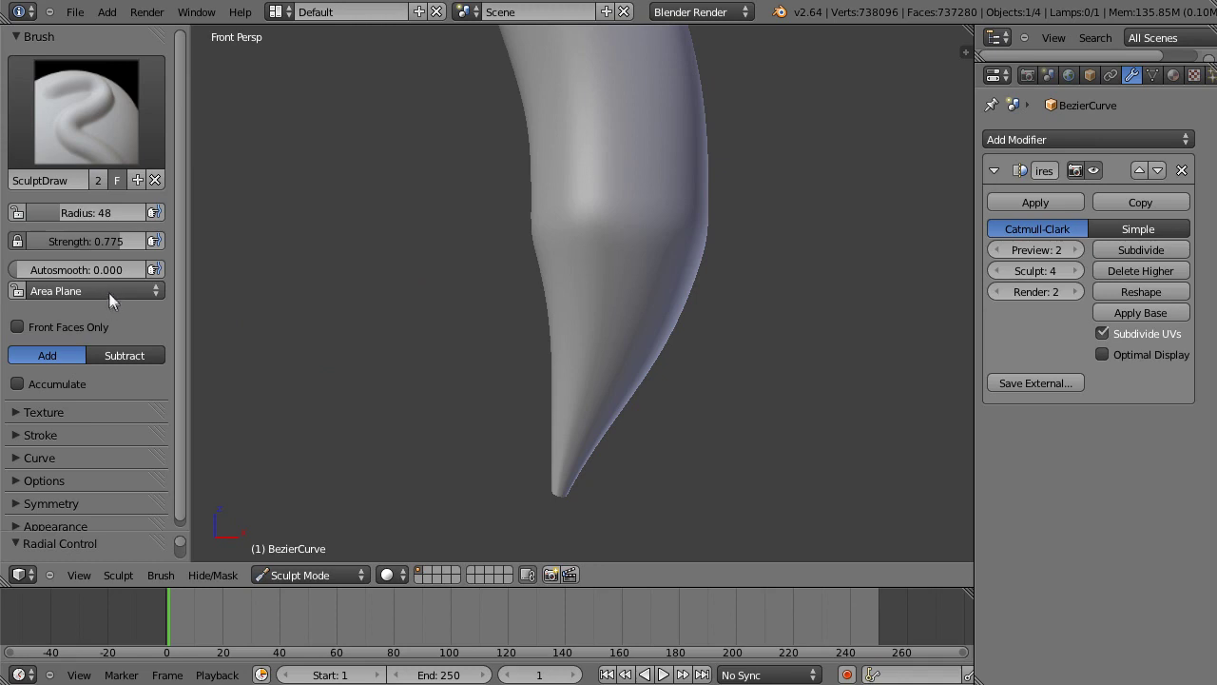
Try the brush's Front Faces Only option, turn it off again, and review the brush texture settings.
left_click(18, 327)
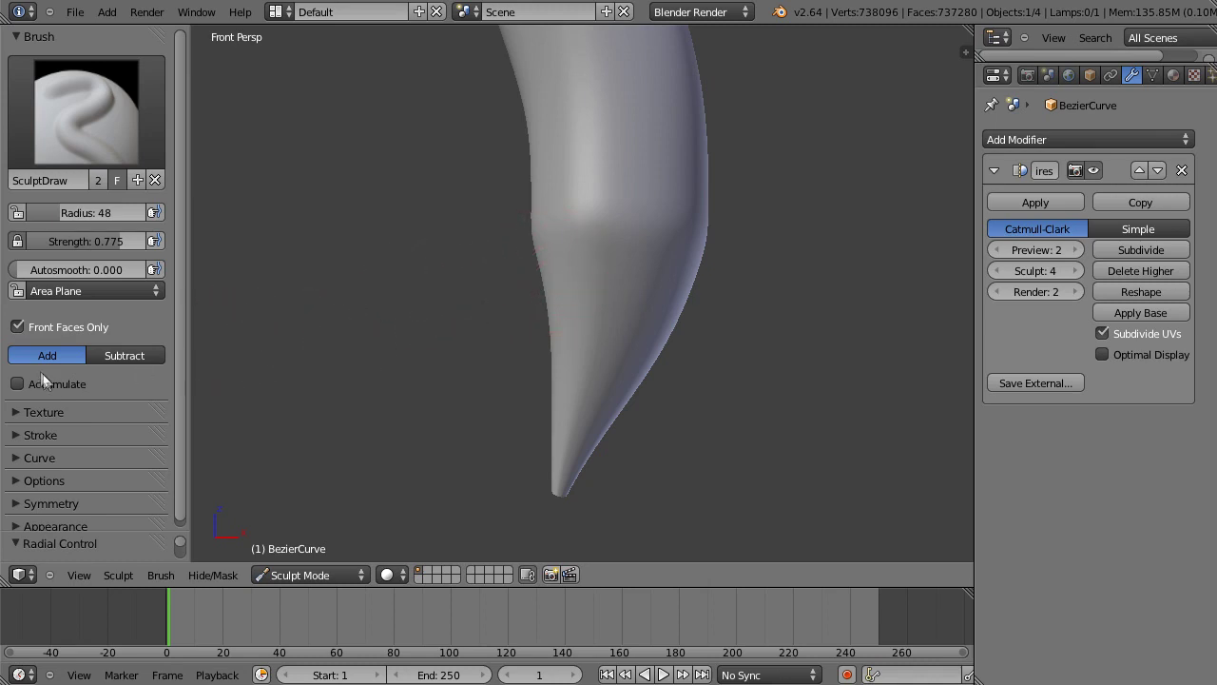
left_click(18, 326)
left_click(15, 414)
left_click_drag(182, 275, 183, 432)
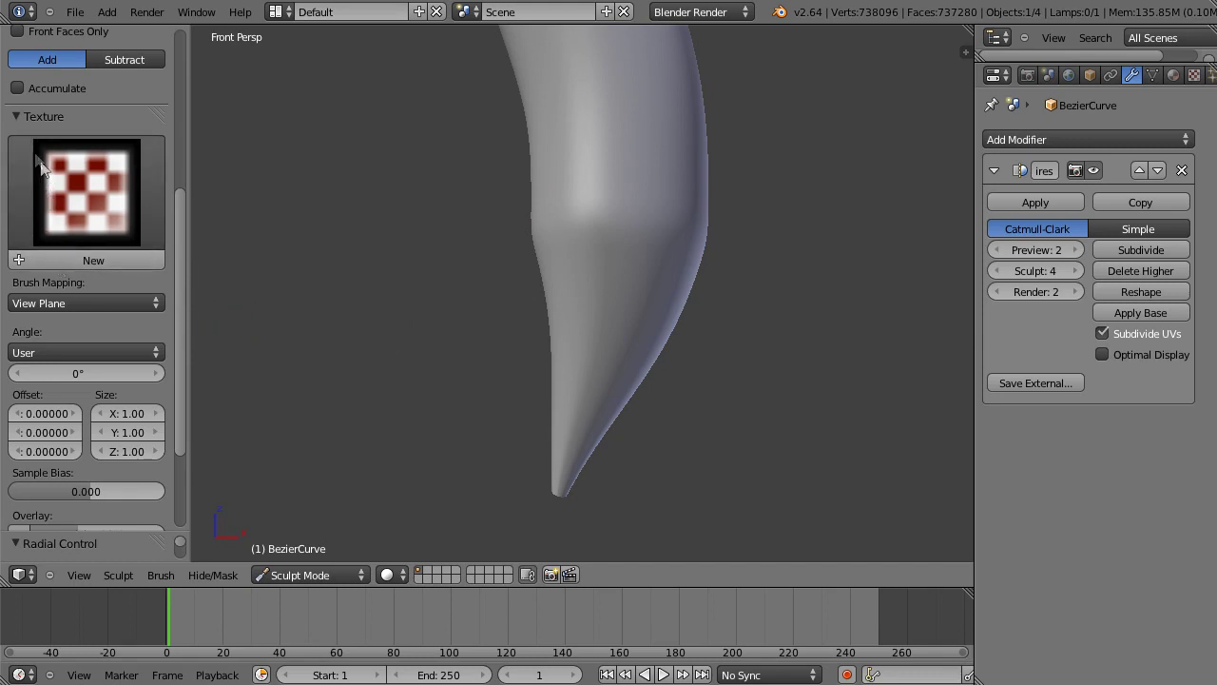
left_click(15, 117)
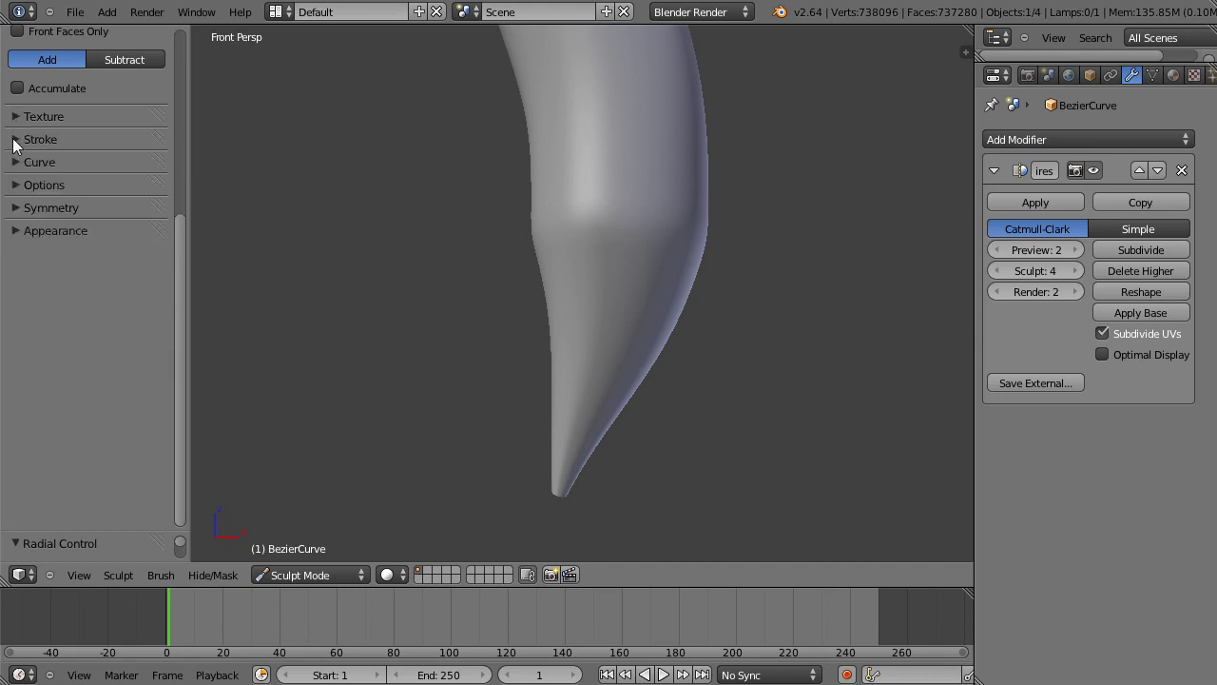
Review the brush's stroke settings, including the stroke method, spacing, smooth stroke and jitter.
left_click(14, 138)
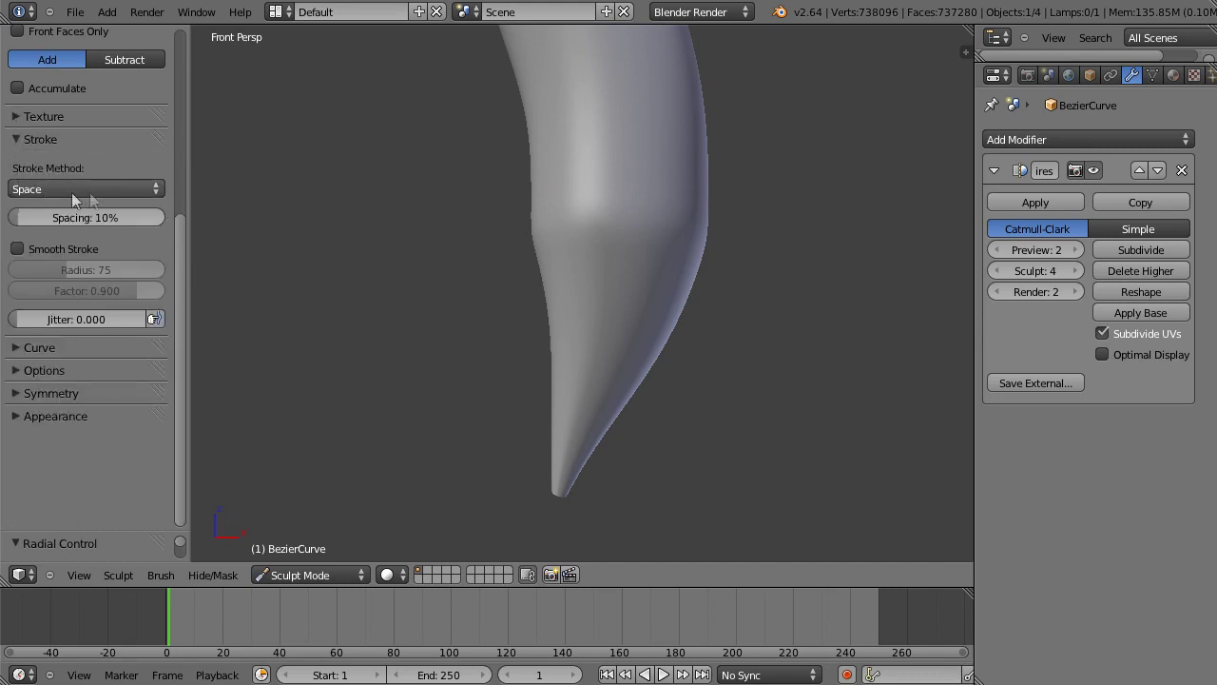
left_click(155, 190)
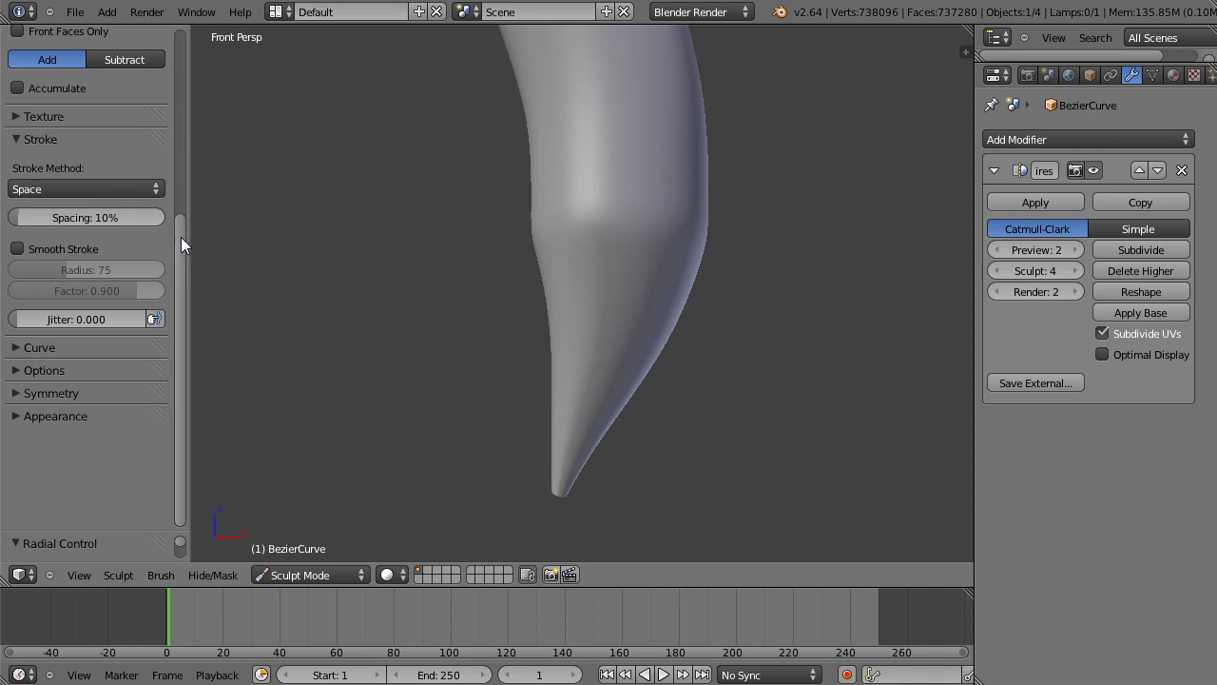
left_click_drag(180, 237, 179, 179)
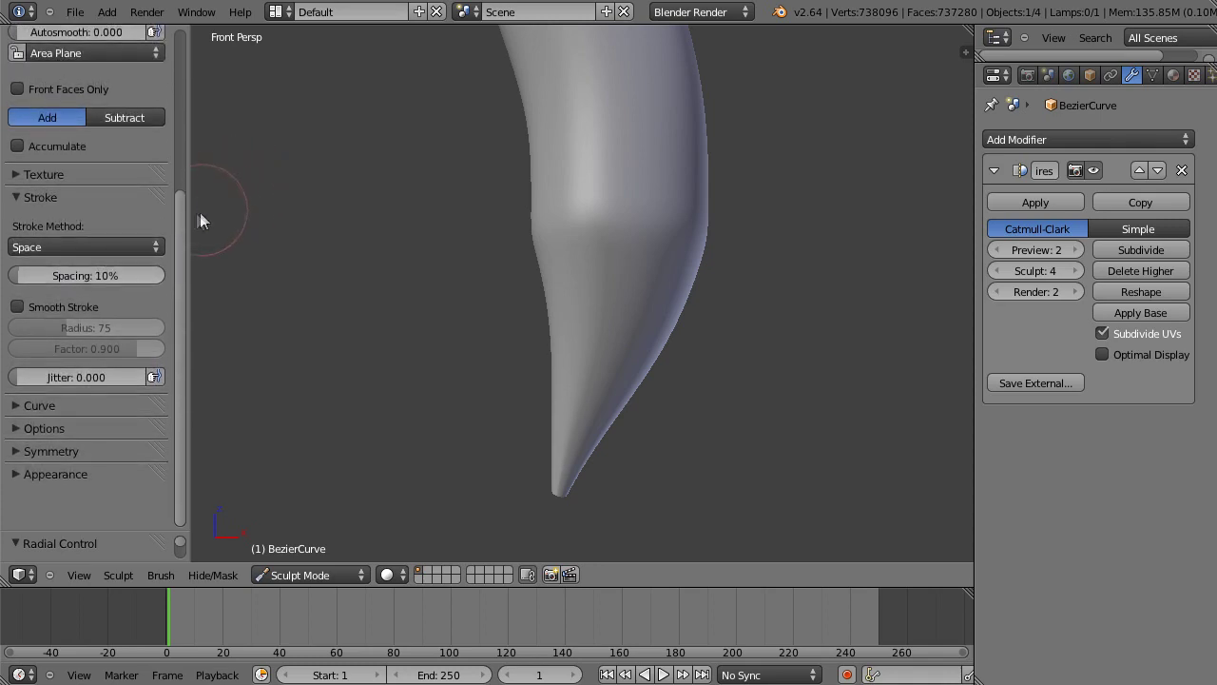
left_click(15, 197)
Try a fuller falloff curve for the brush by raising its lower control point, and restore the smooth curve preset.
left_click(13, 226)
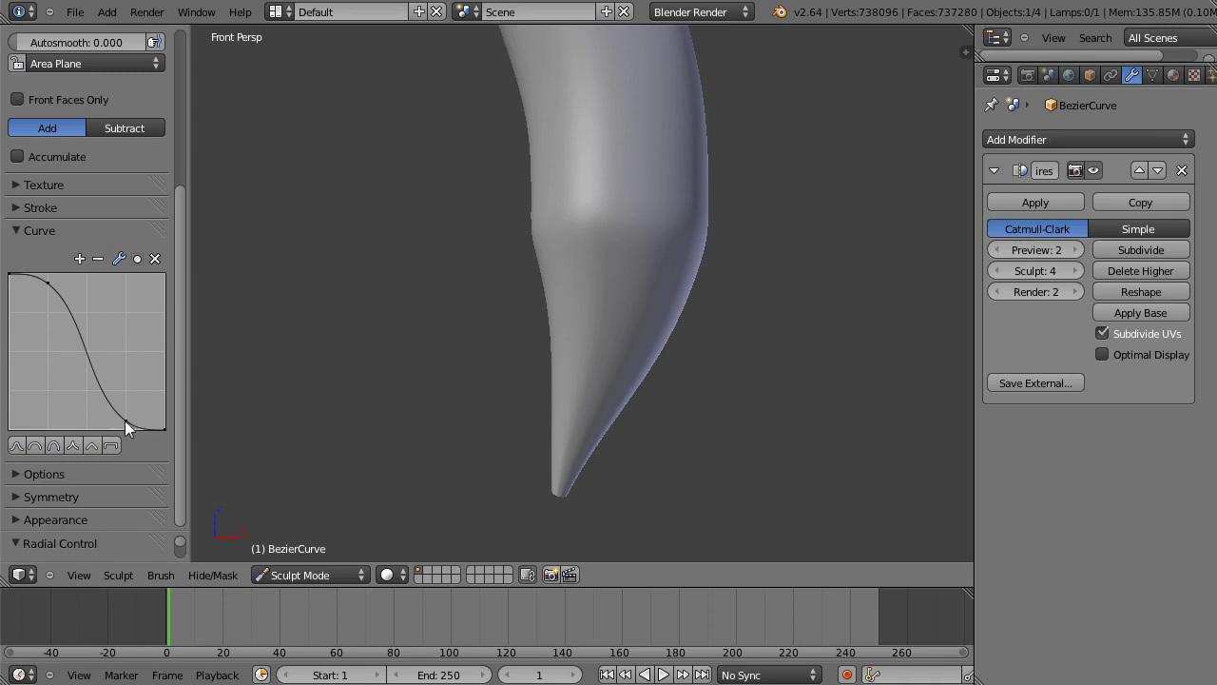
left_click_drag(125, 420, 140, 350)
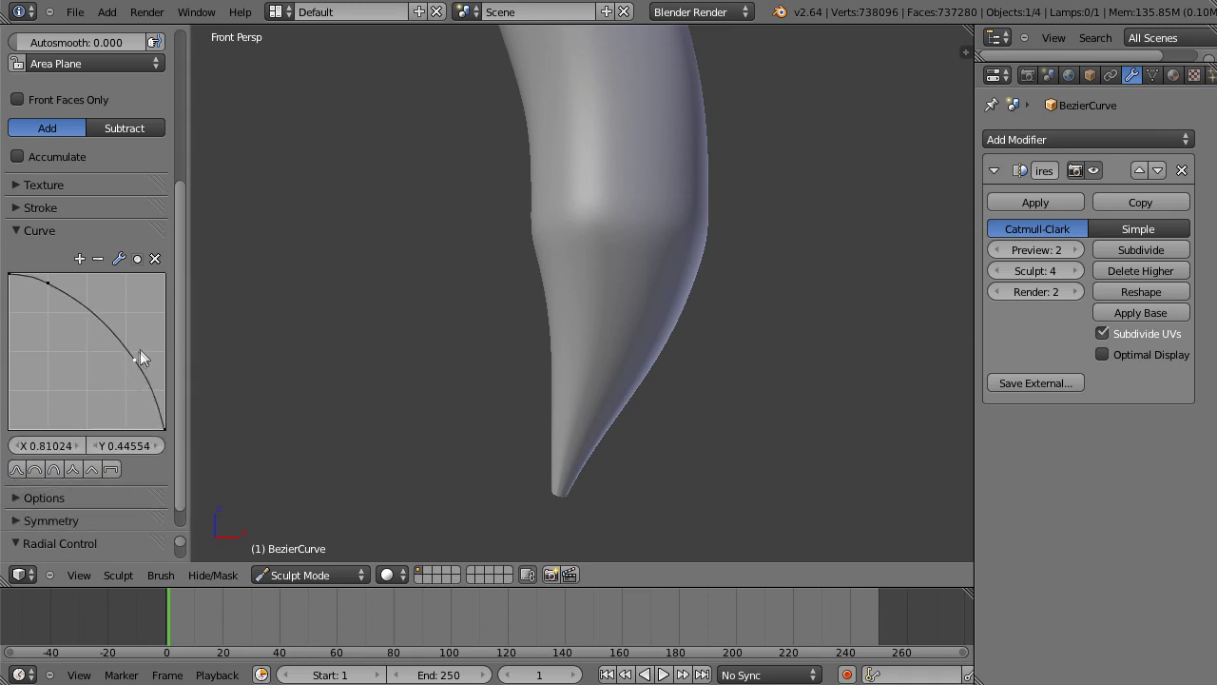
left_click(18, 469)
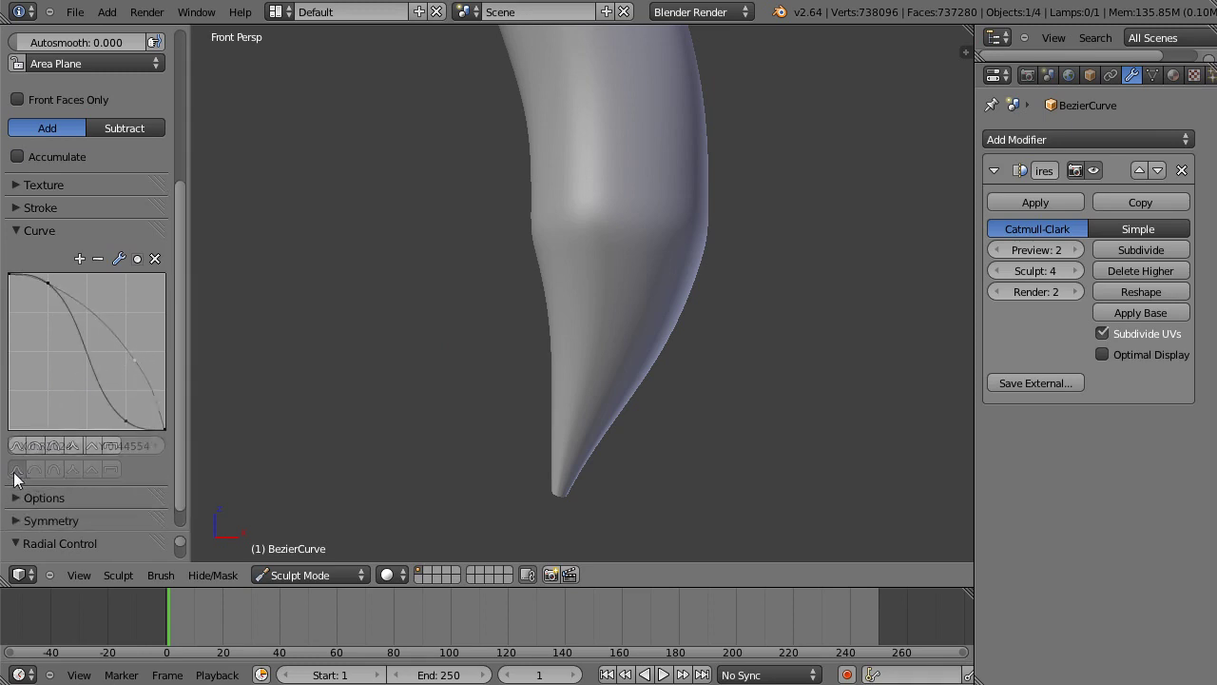
left_click(15, 231)
Review the brush options, switching Show Brush off and on again, down to the unified Size and Strength settings.
left_click(15, 259)
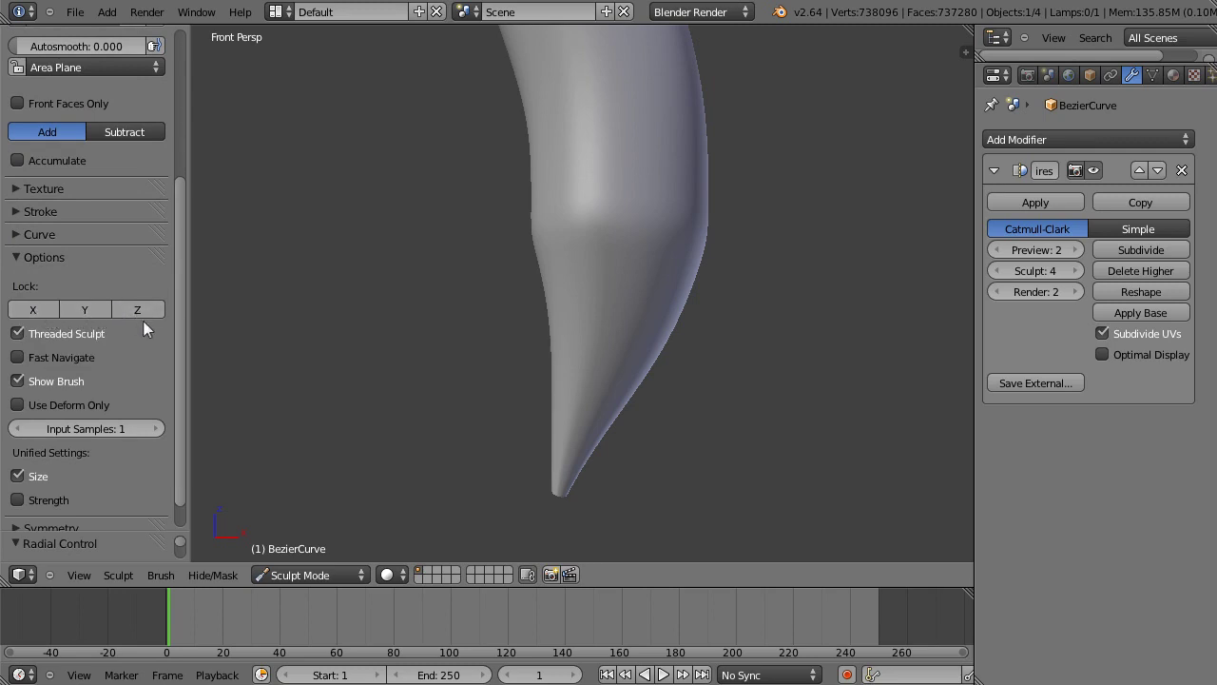
left_click(17, 381)
left_click(17, 380)
scroll(183, 475, "down", 1)
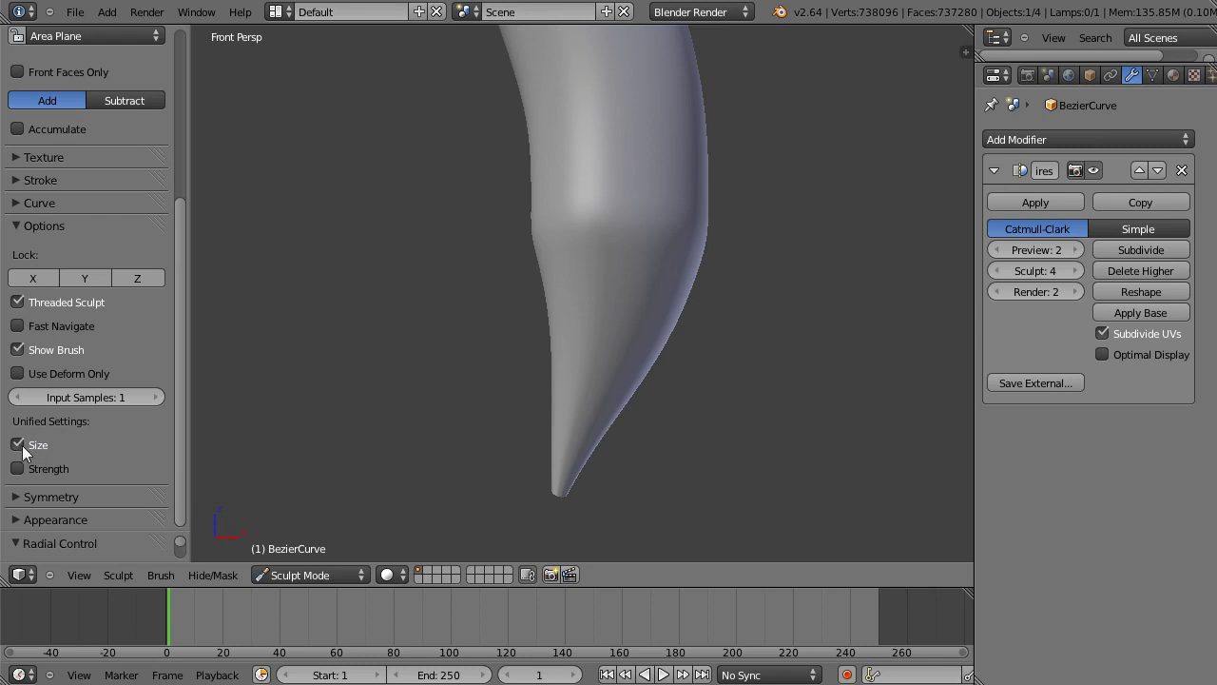
Set the SculptDraw brush radius to 94 and switch to the Blob brush to compare the unified size.
left_click_drag(182, 300, 195, 106)
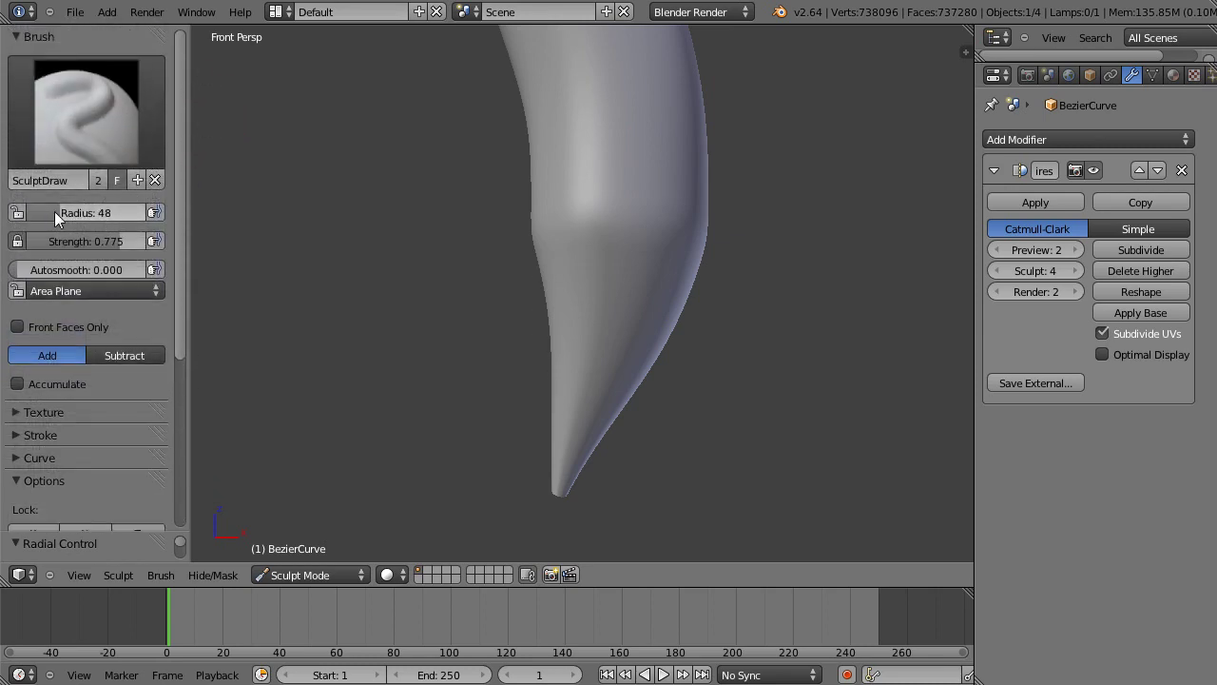
left_click_drag(54, 211, 81, 213)
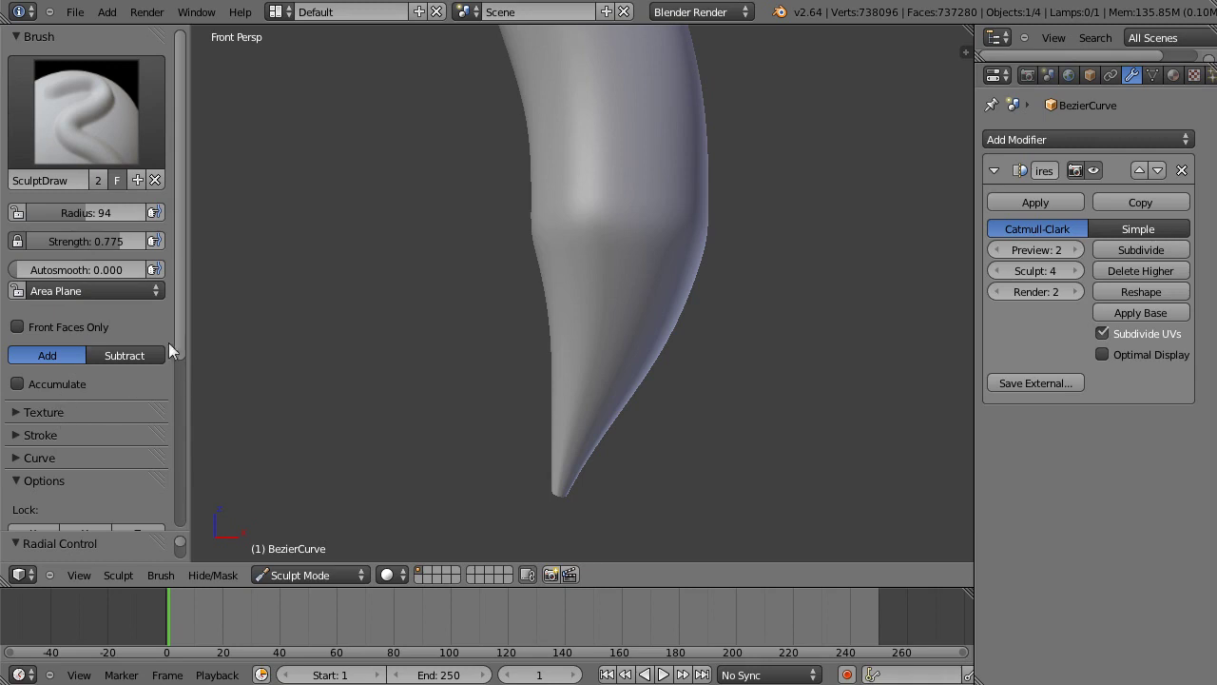
left_click_drag(180, 344, 186, 506)
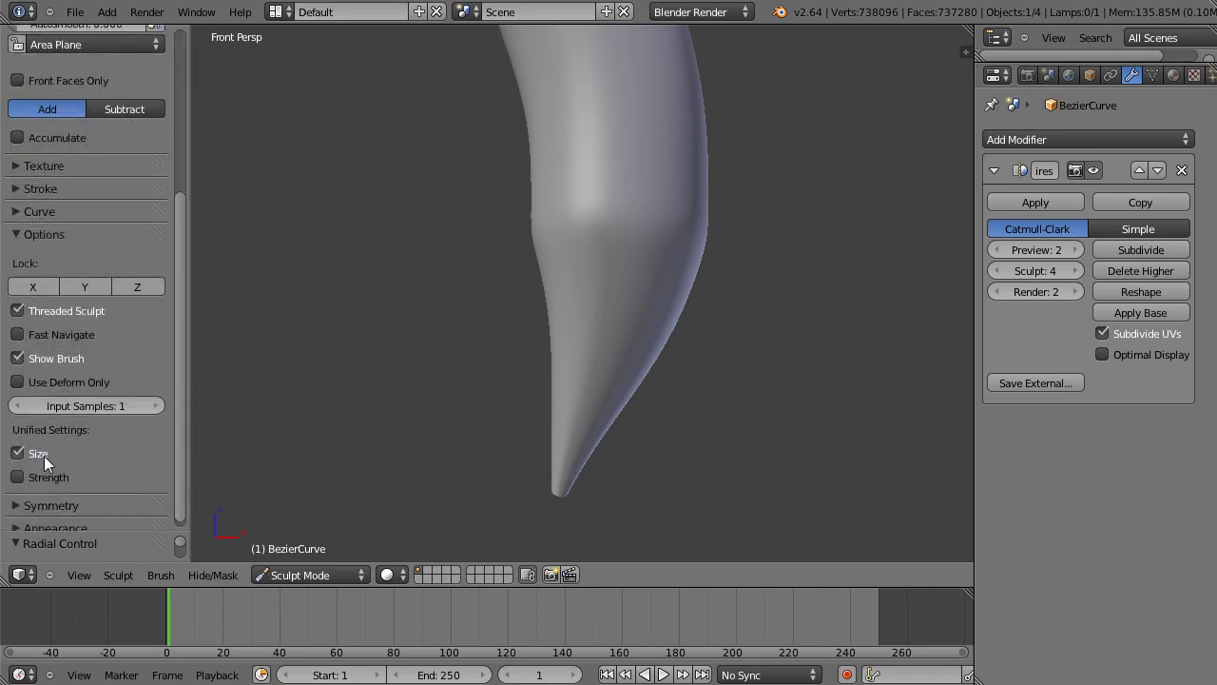
left_click_drag(182, 446, 195, 305)
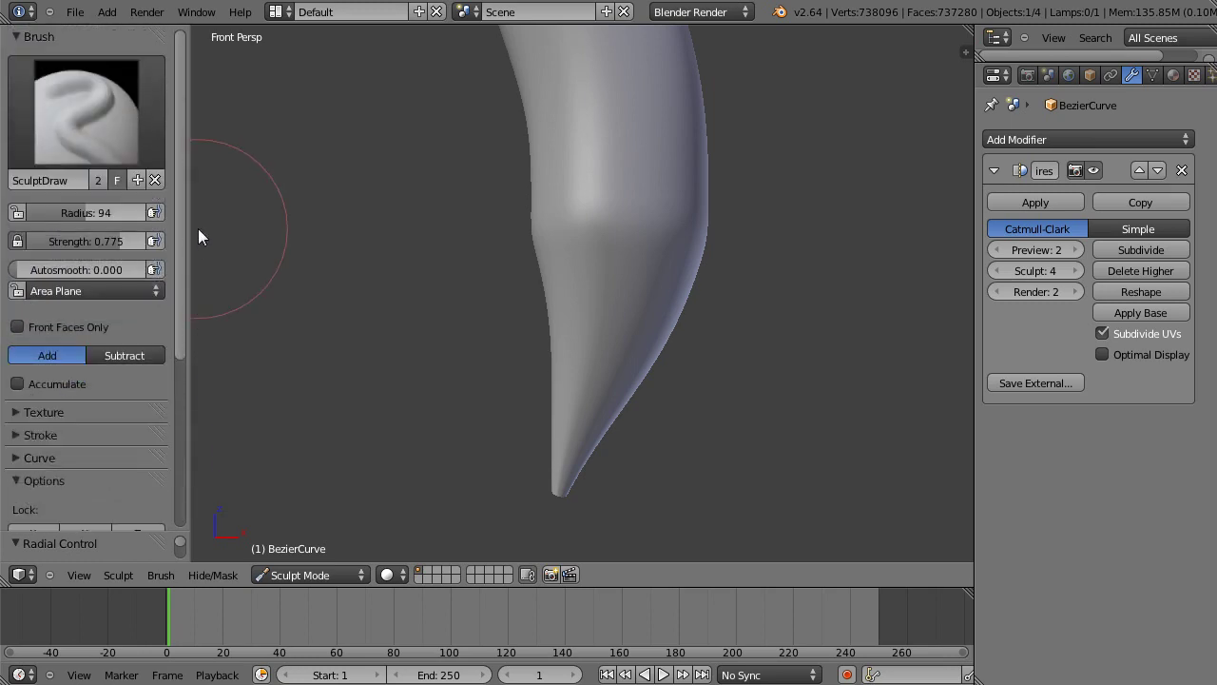
left_click(85, 125)
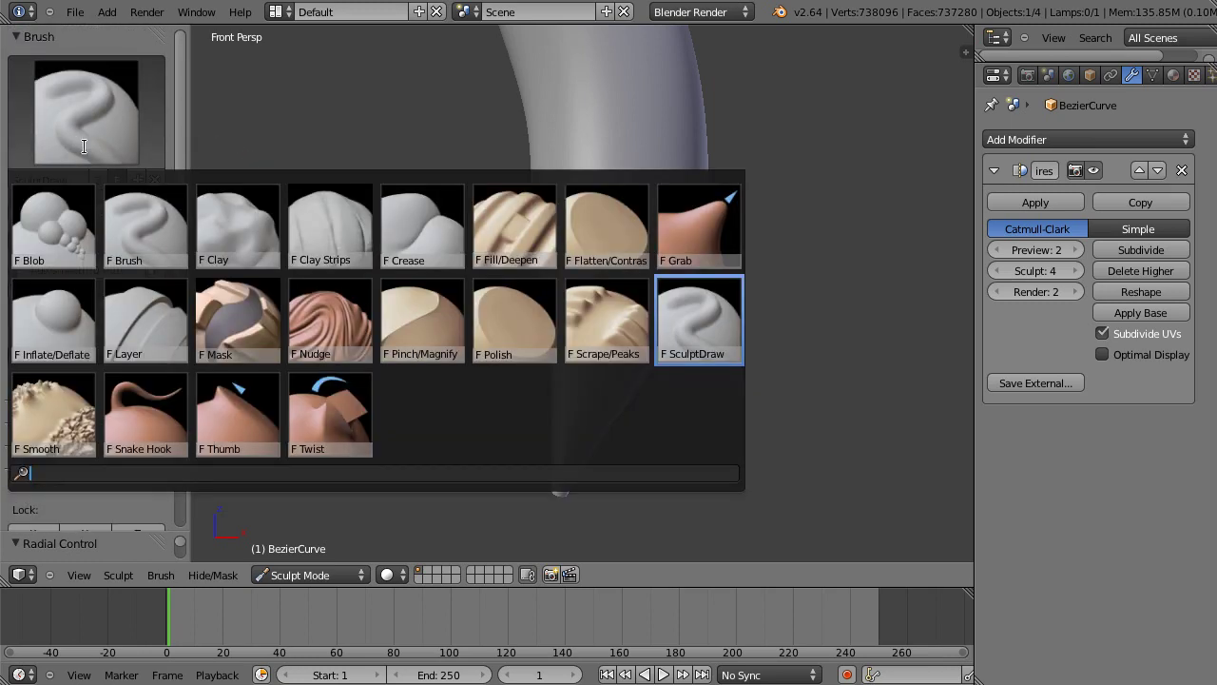
left_click(45, 225)
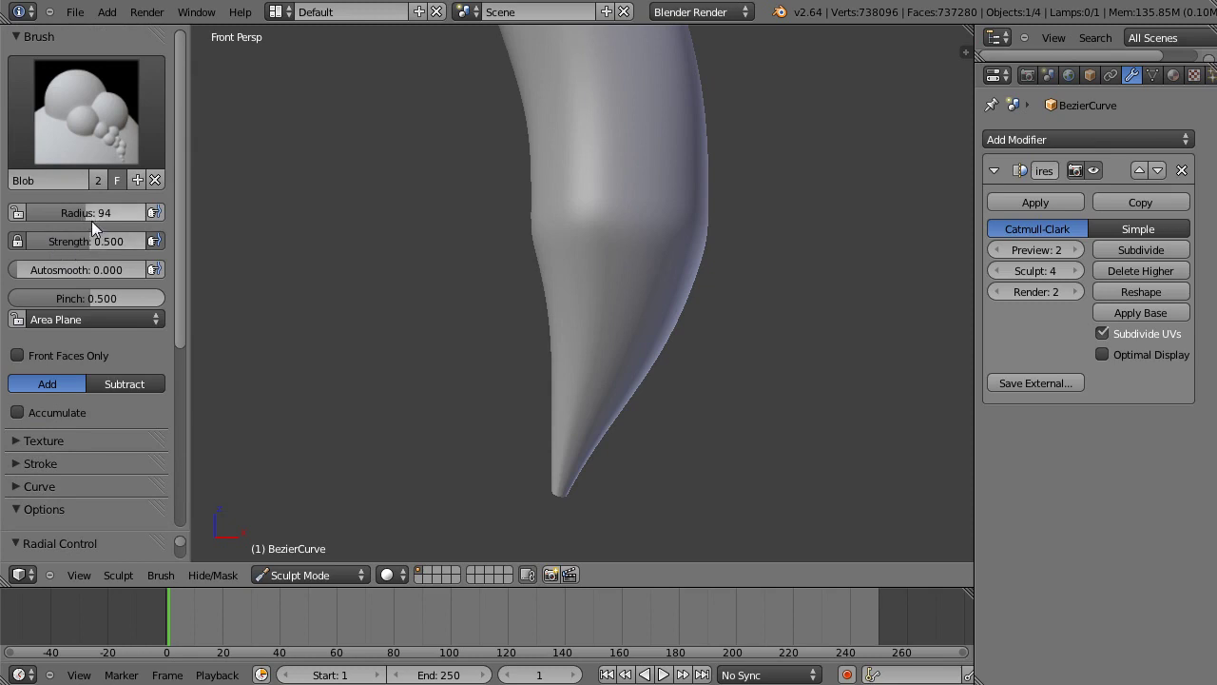
Try the unified Strength setting while switching from the Blob brush to the Brush brush.
left_click_drag(178, 233, 192, 399)
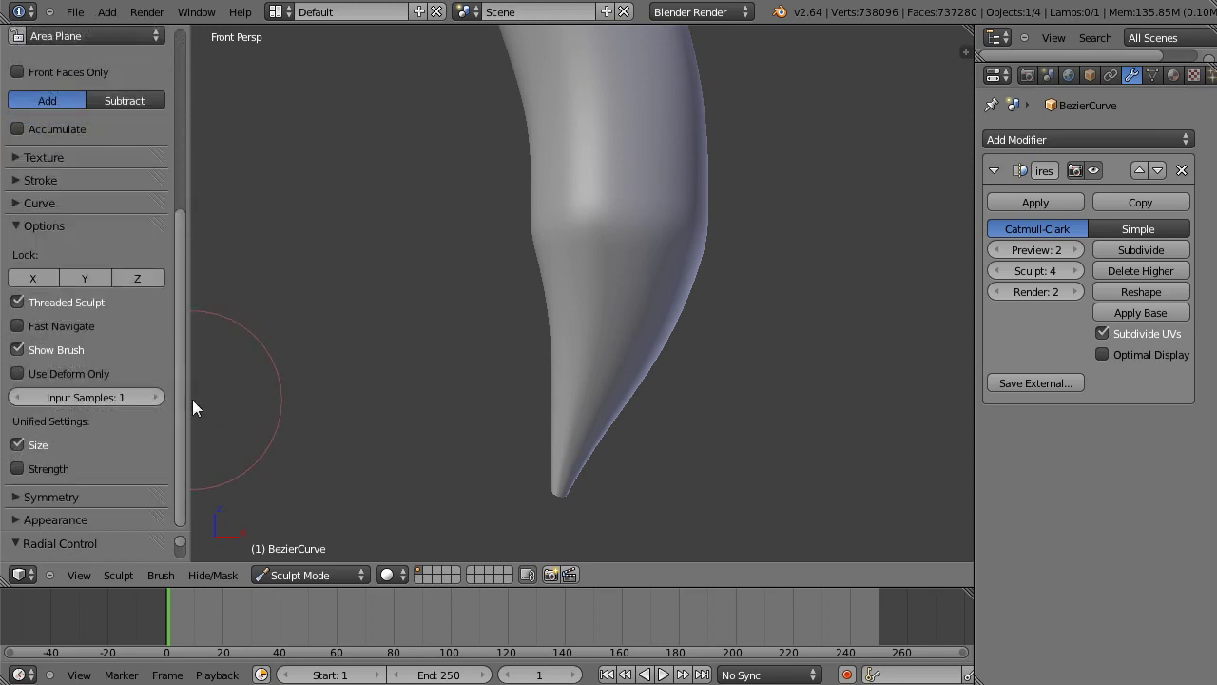
left_click(19, 471)
left_click_drag(180, 423, 191, 223)
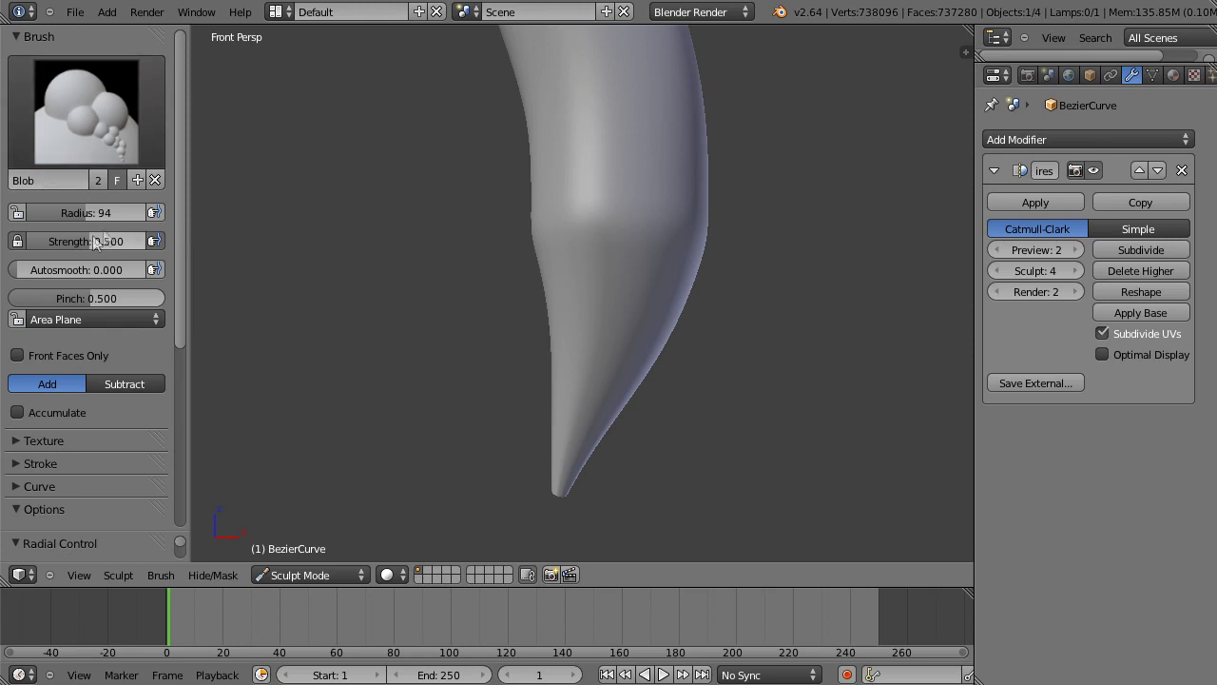
left_click(94, 123)
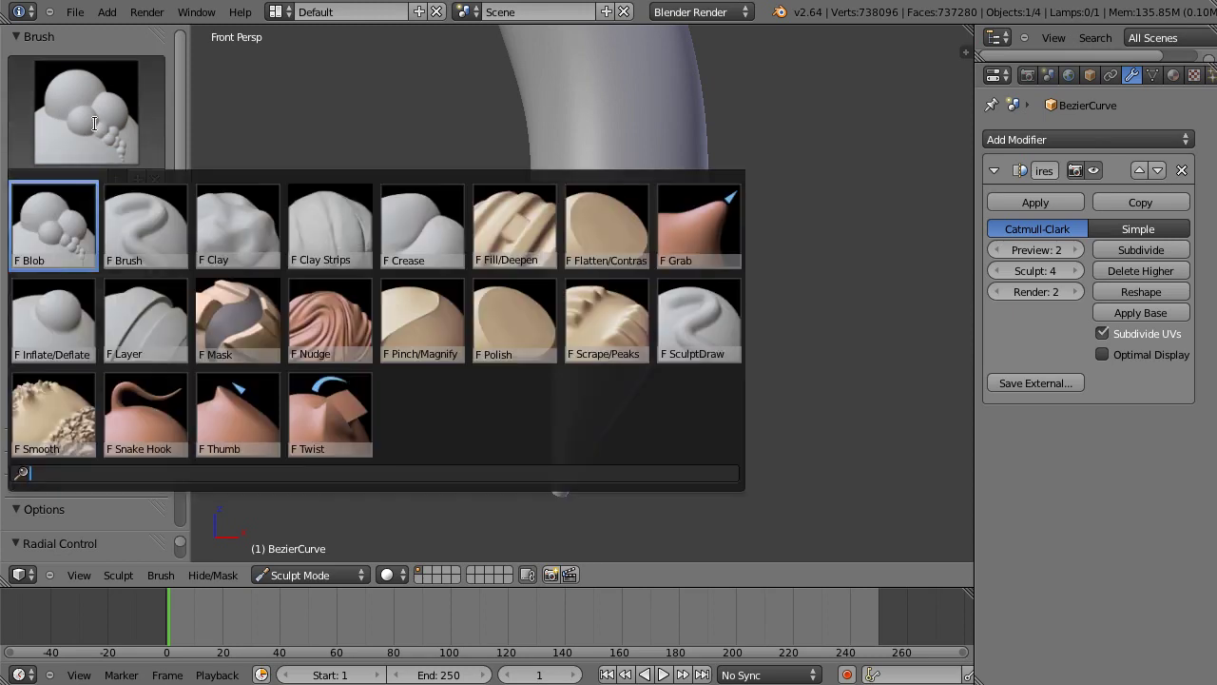
left_click(149, 210)
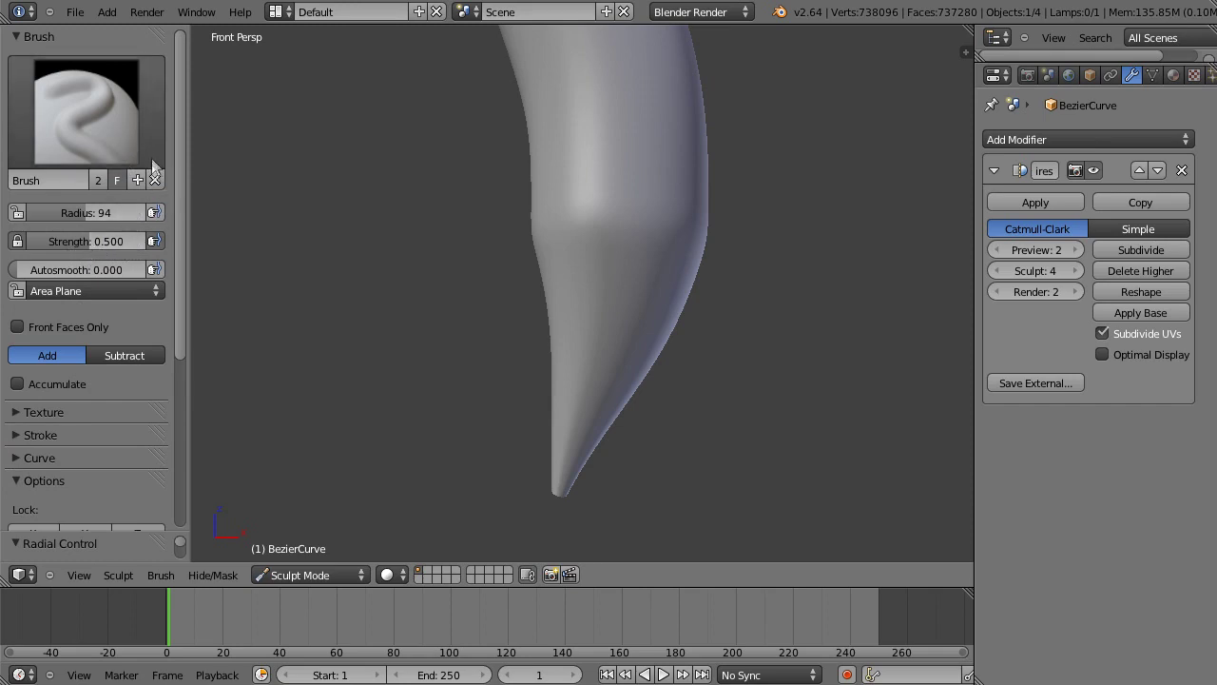
left_click_drag(183, 218, 186, 415)
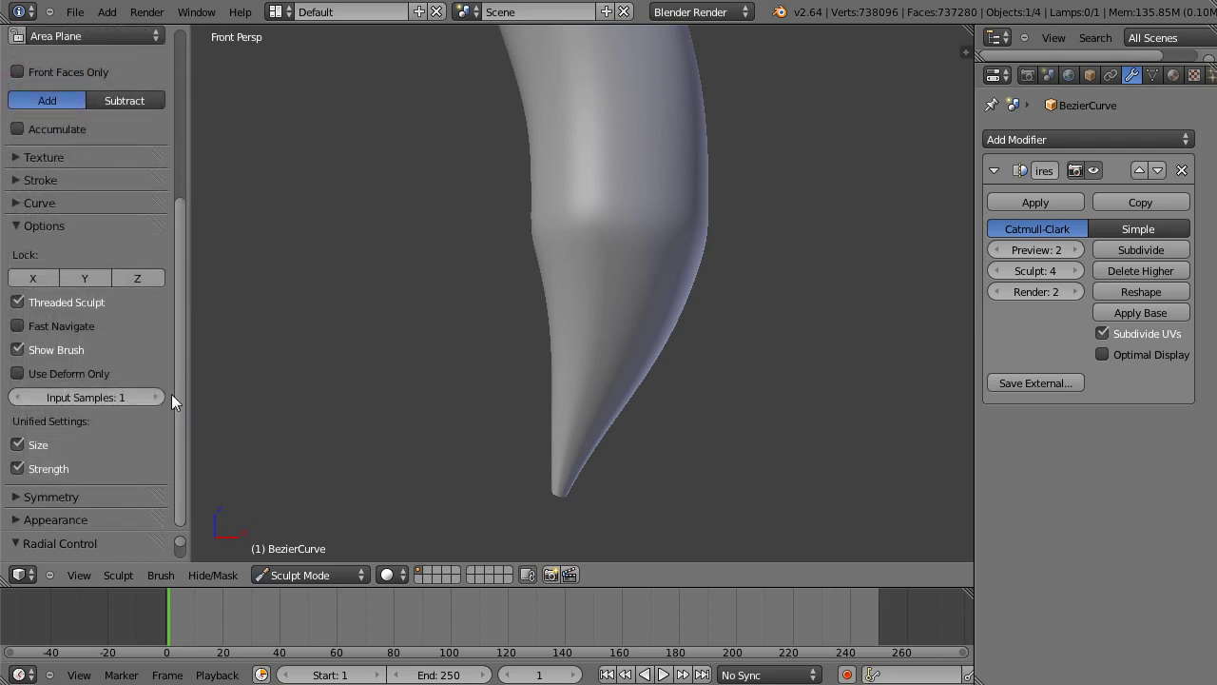
left_click(50, 467)
Turn on X-axis mirroring in the sculpt symmetry settings.
left_click(17, 228)
left_click(17, 249)
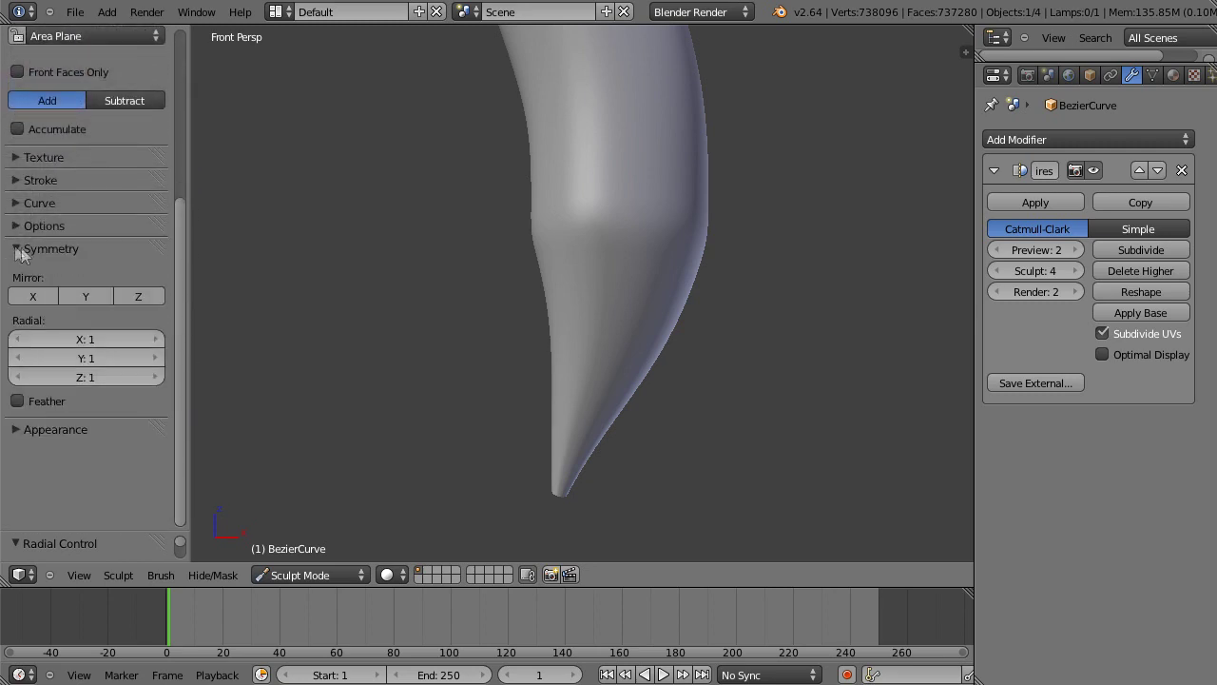
left_click(33, 297)
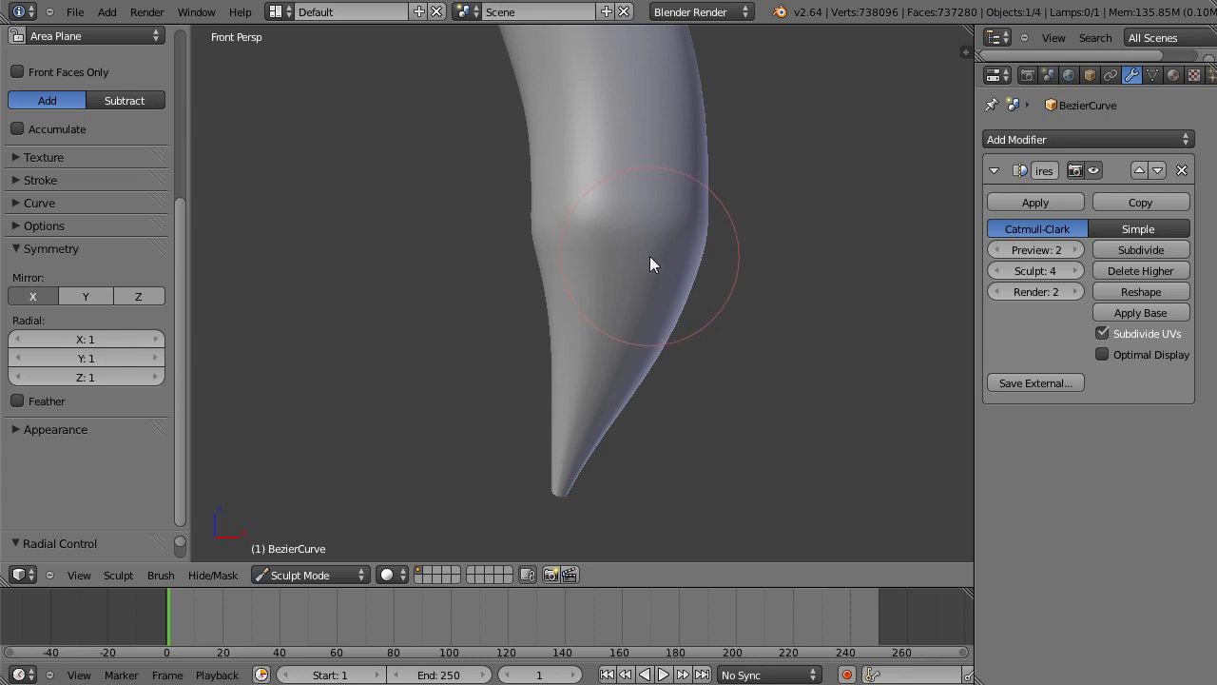
left_click(36, 296)
mouse_move(577, 232)
left_mouse_down()
mouse_move(599, 247)
mouse_move(680, 238)
mouse_move(641, 286)
mouse_move(660, 319)
left_mouse_up()
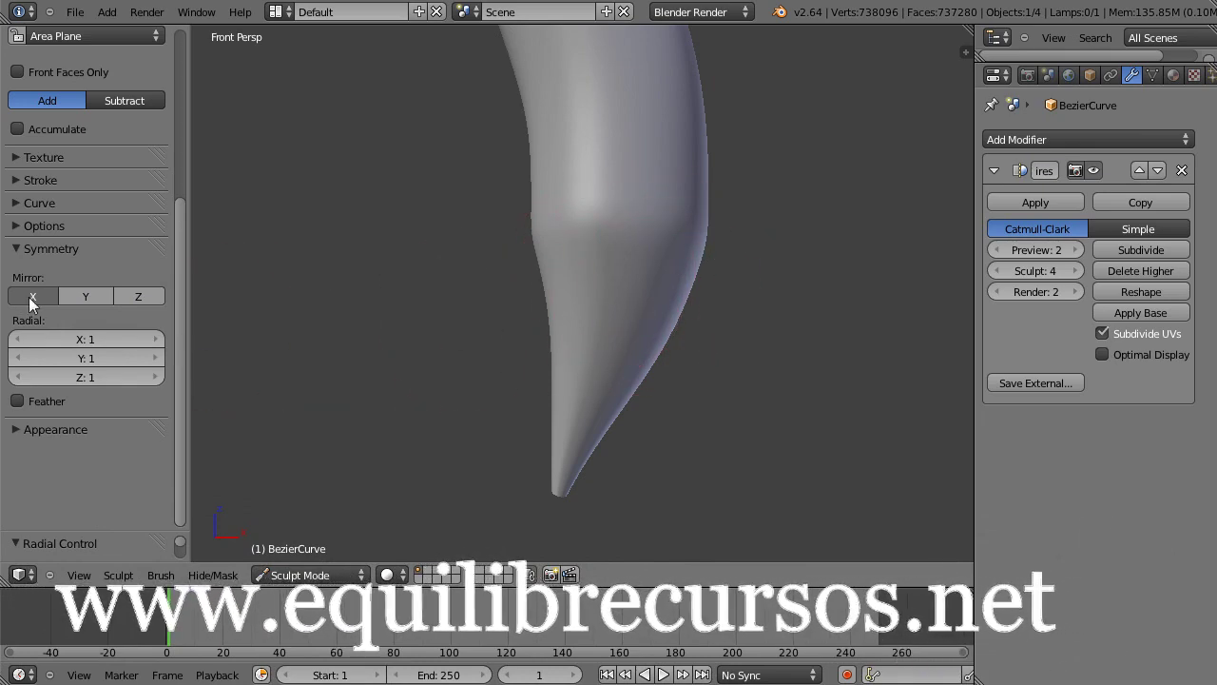
left_click(16, 249)
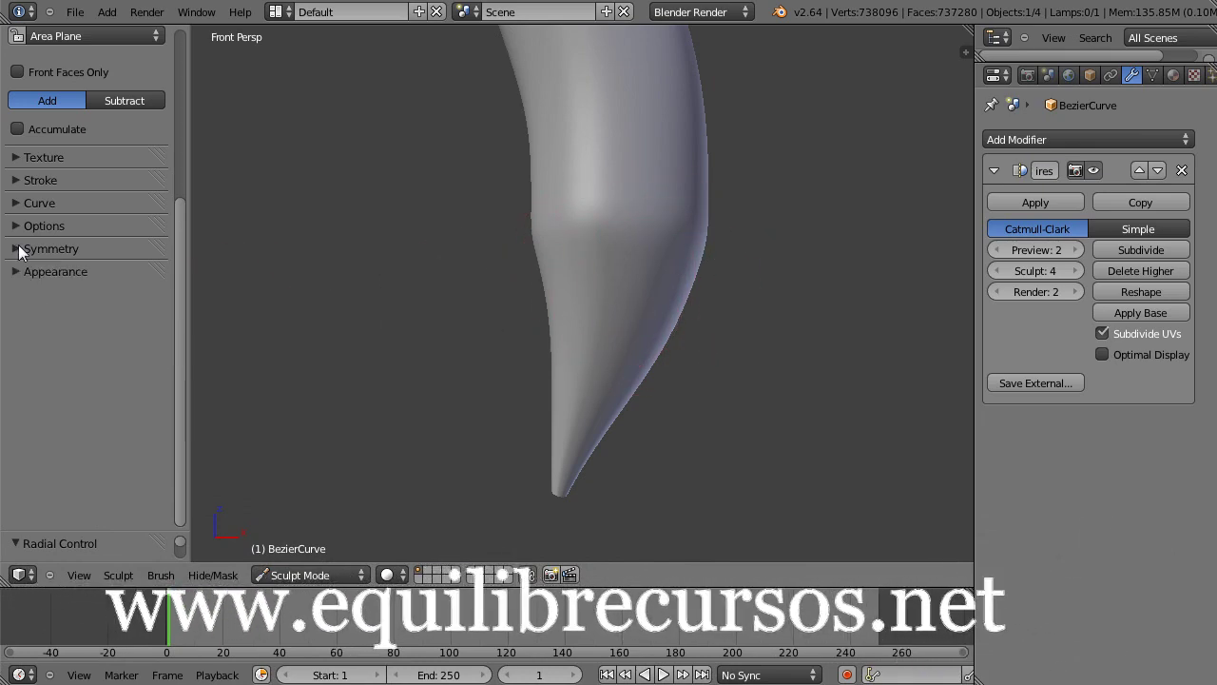
Set the brush's Add Color to light green and its Subtract Color to light red.
left_click(16, 272)
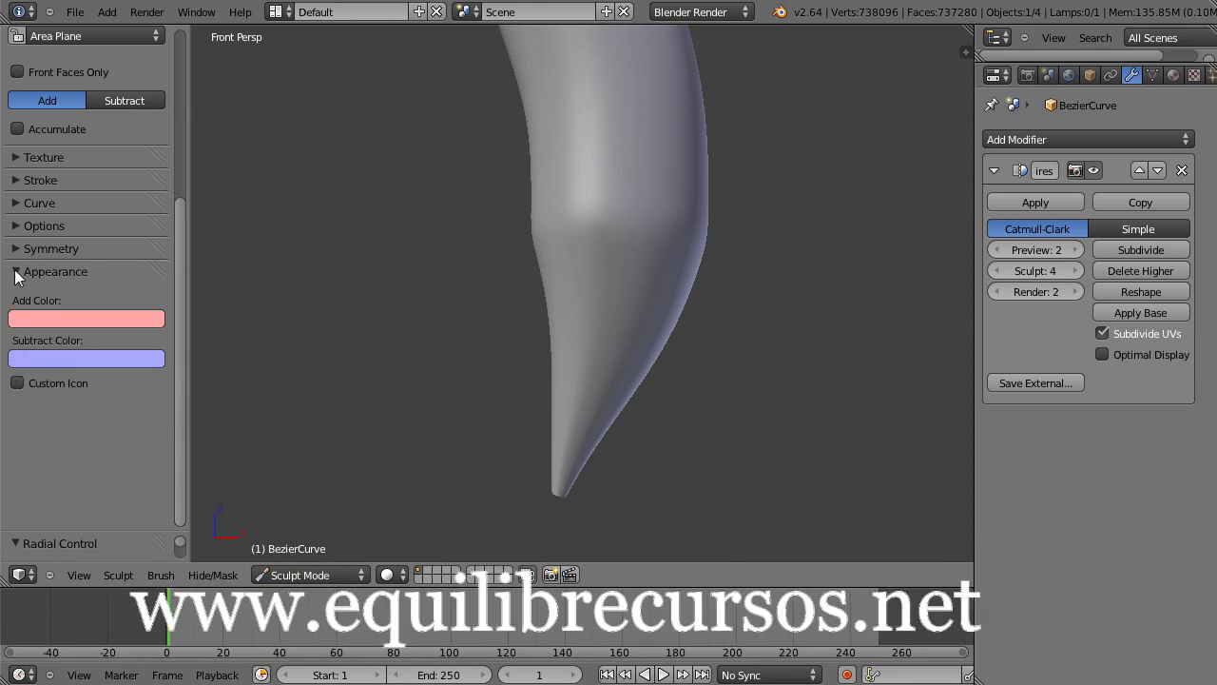
left_click(80, 321)
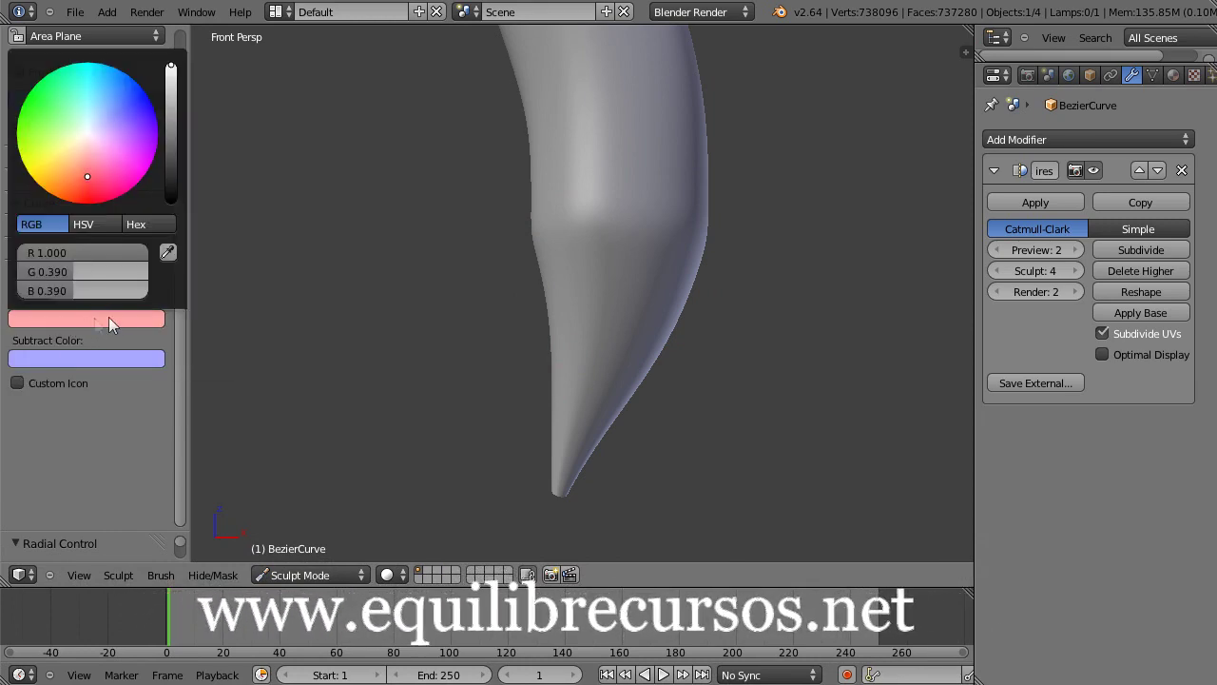
left_click_drag(91, 180, 68, 114)
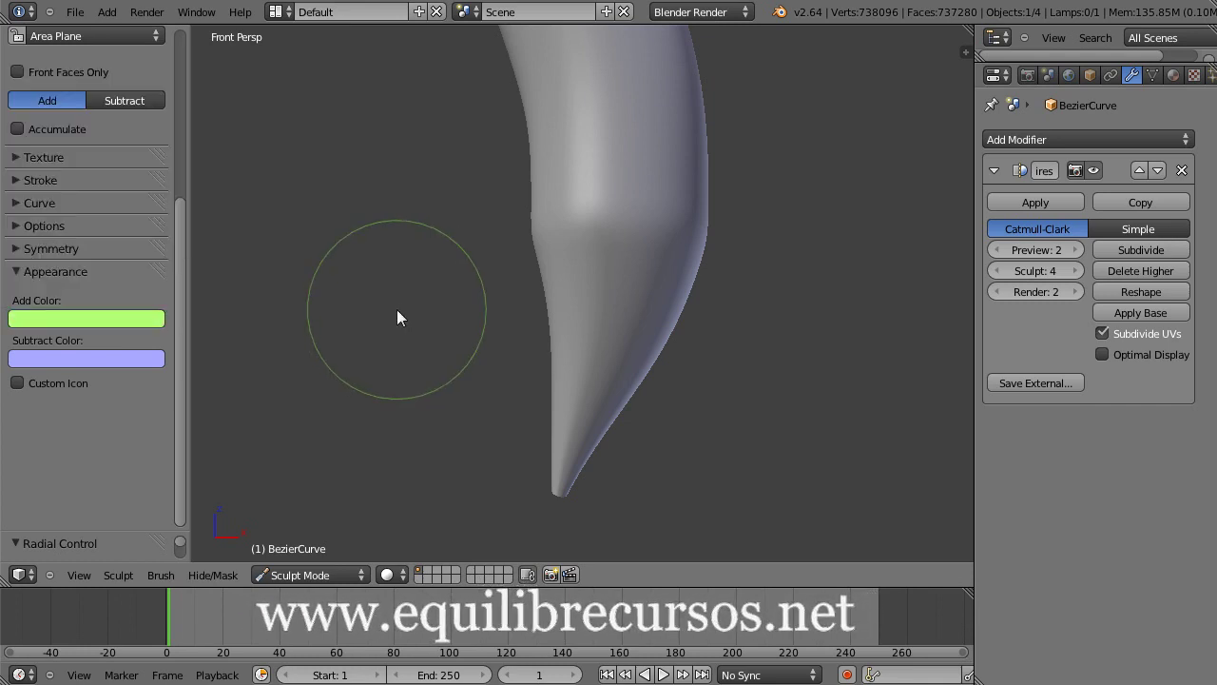
left_click(80, 357)
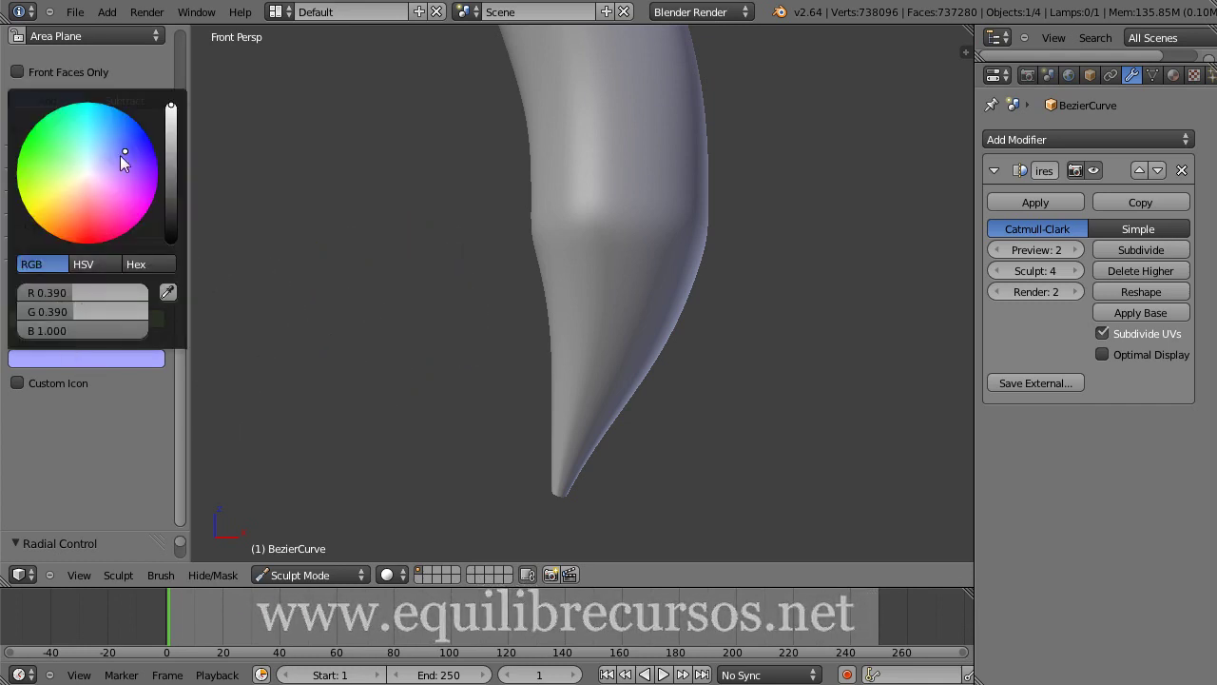
left_click_drag(126, 145, 90, 202)
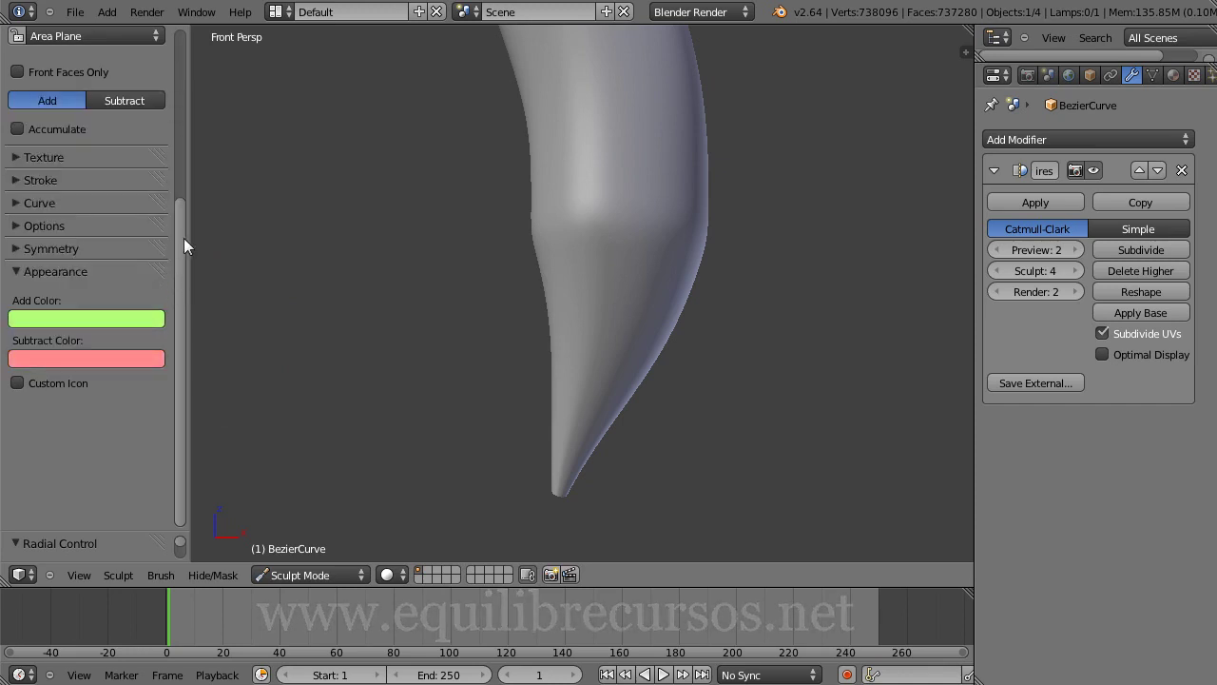
left_click_drag(183, 238, 191, 75)
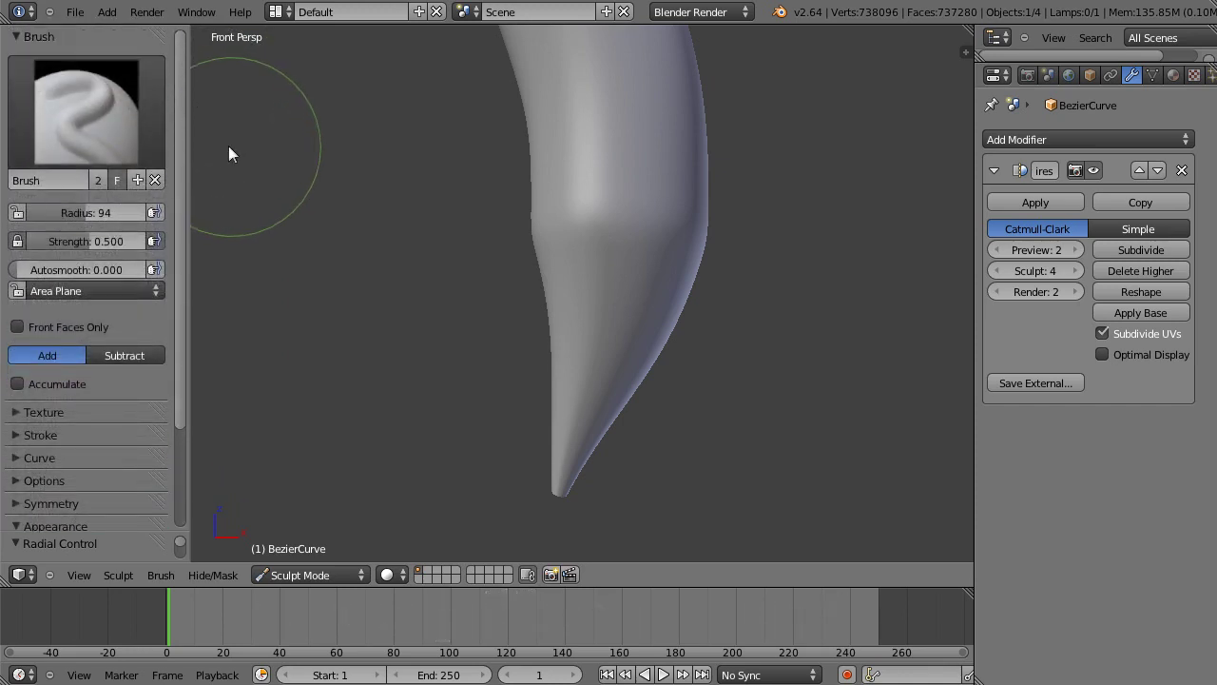